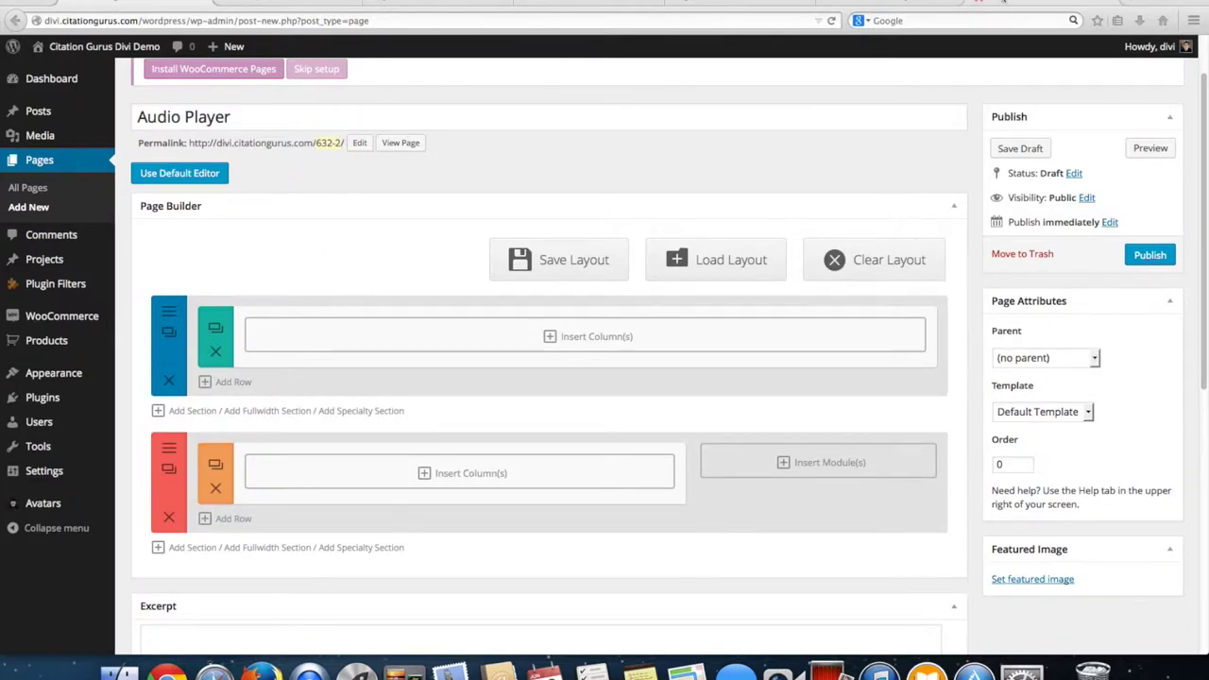
Examine the audio player examples on the Divi demo page and the preview of the draft Audio Player page
{"action": "left_click", "coordinate": [1003, 2]}
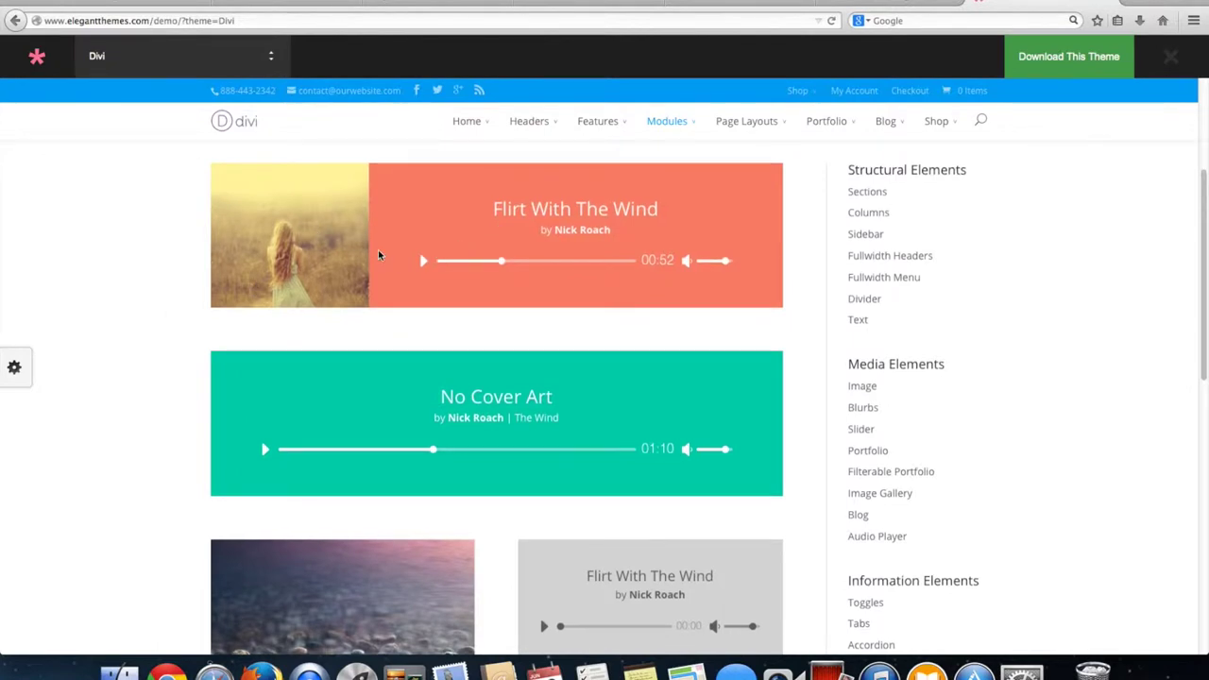
{"action": "scroll", "coordinate": [335, 416], "scroll_direction": "down", "scroll_amount": 1}
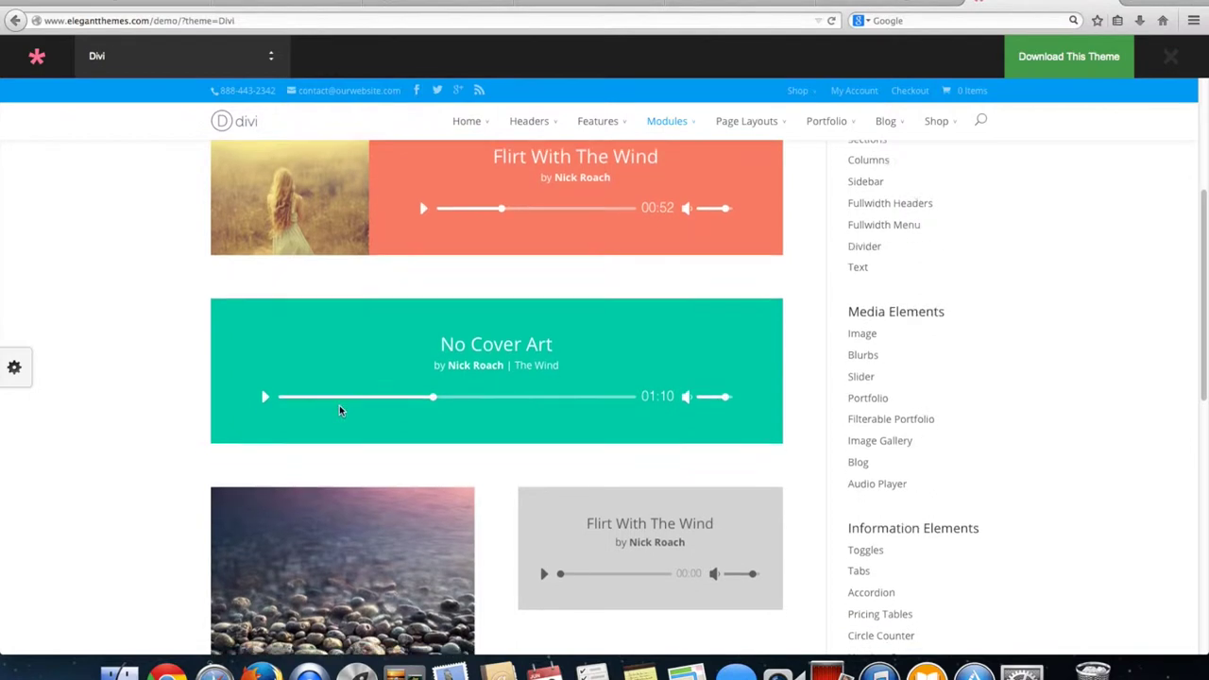
{"action": "scroll", "coordinate": [340, 409], "scroll_direction": "down", "scroll_amount": 2}
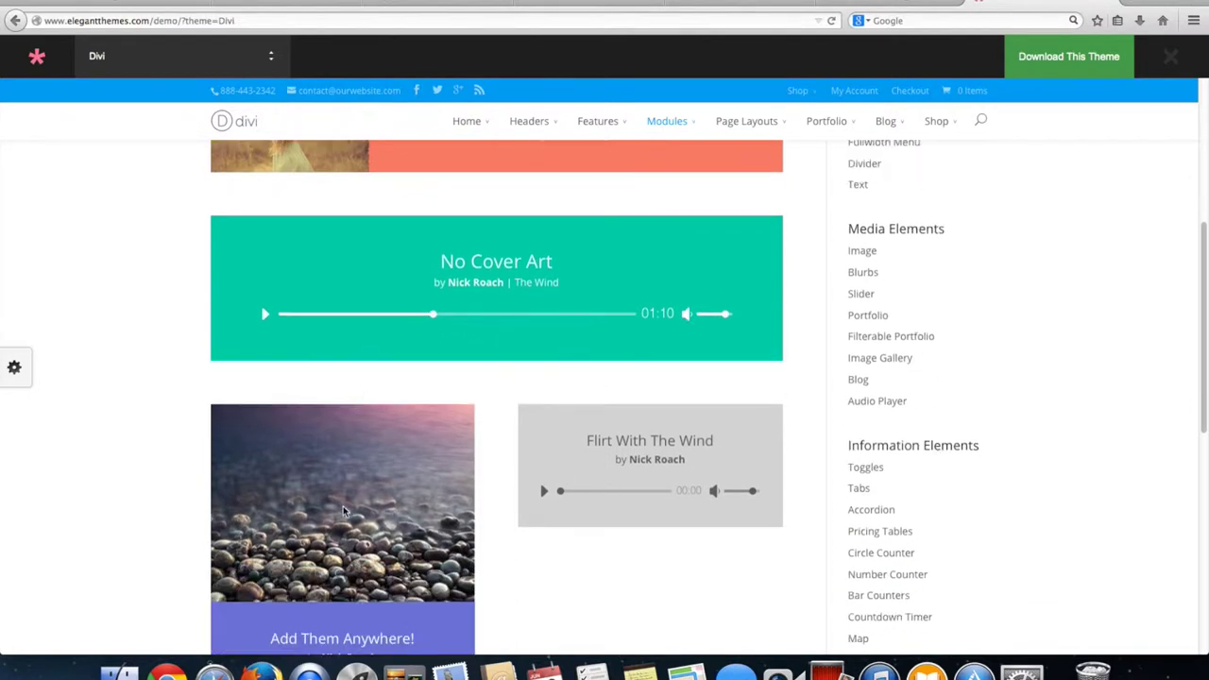
{"action": "scroll", "coordinate": [343, 510], "scroll_direction": "up", "scroll_amount": 3}
{"action": "scroll", "coordinate": [316, 406], "scroll_direction": "up", "scroll_amount": 1}
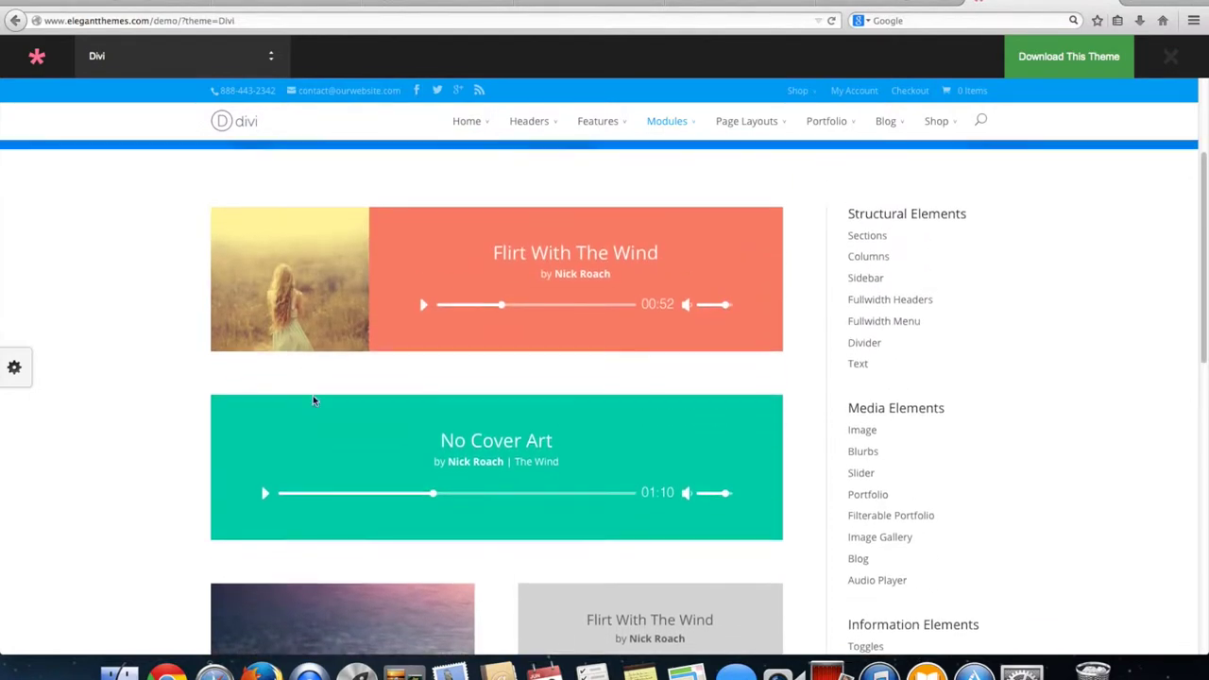
{"action": "scroll", "coordinate": [356, 551], "scroll_direction": "down", "scroll_amount": 1}
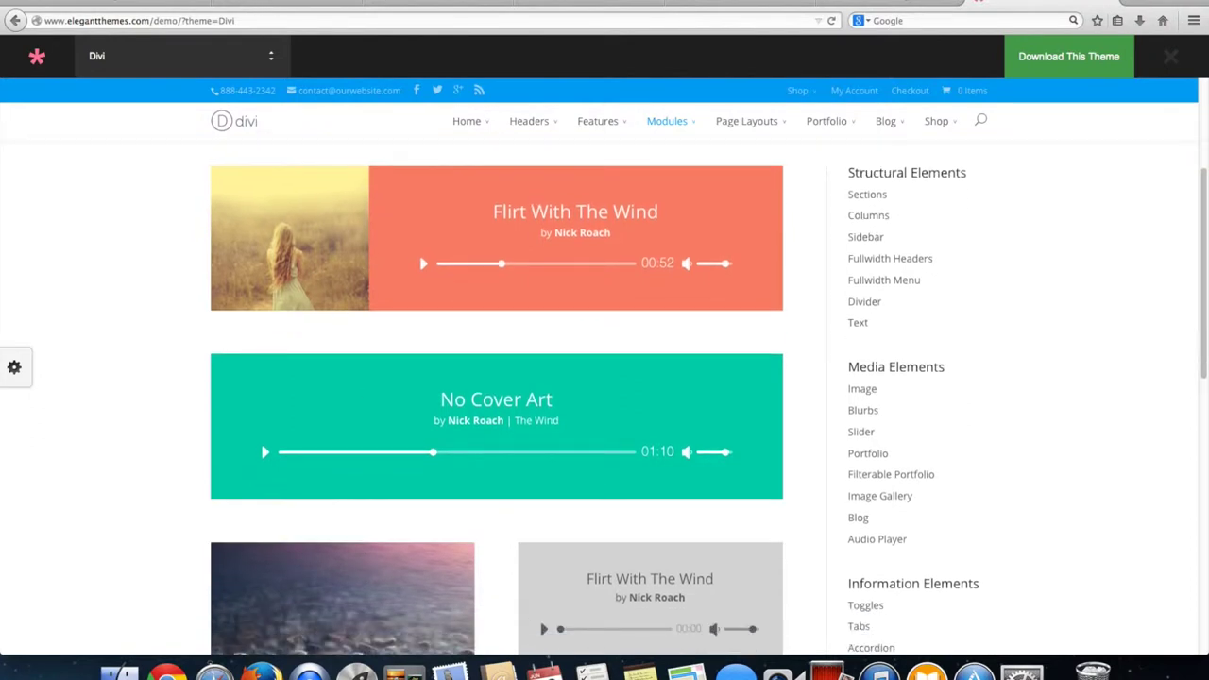
{"action": "left_click", "coordinate": [284, 4]}
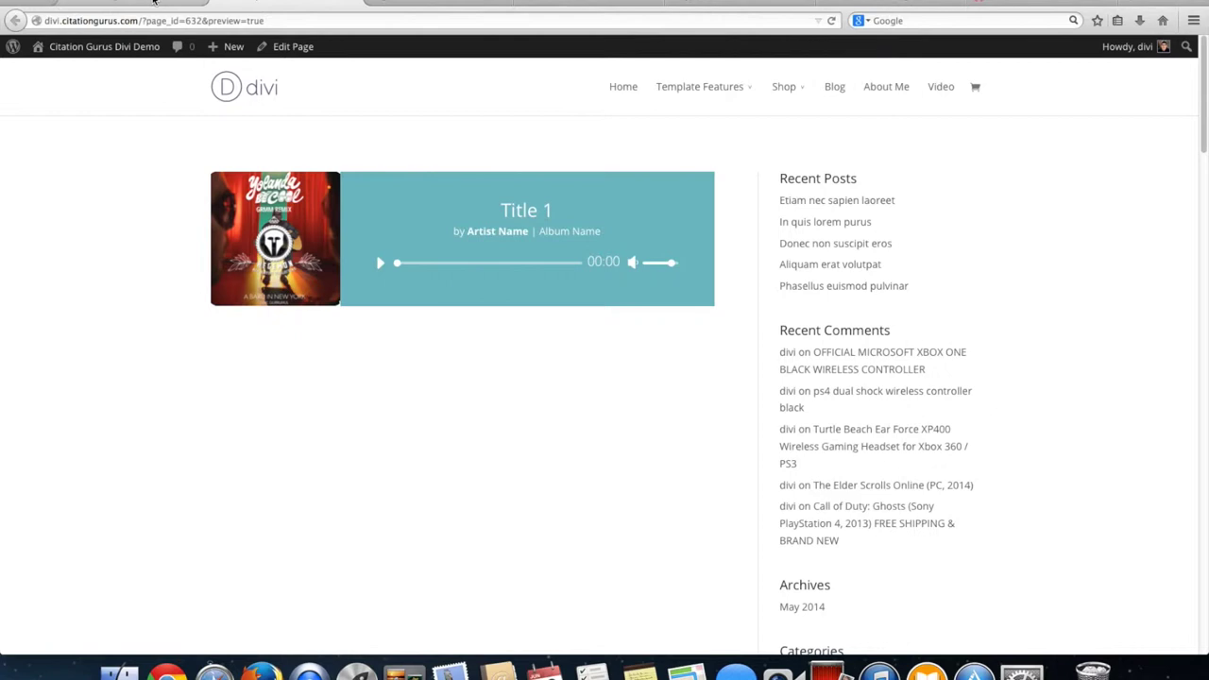
{"action": "left_click", "coordinate": [154, 2]}
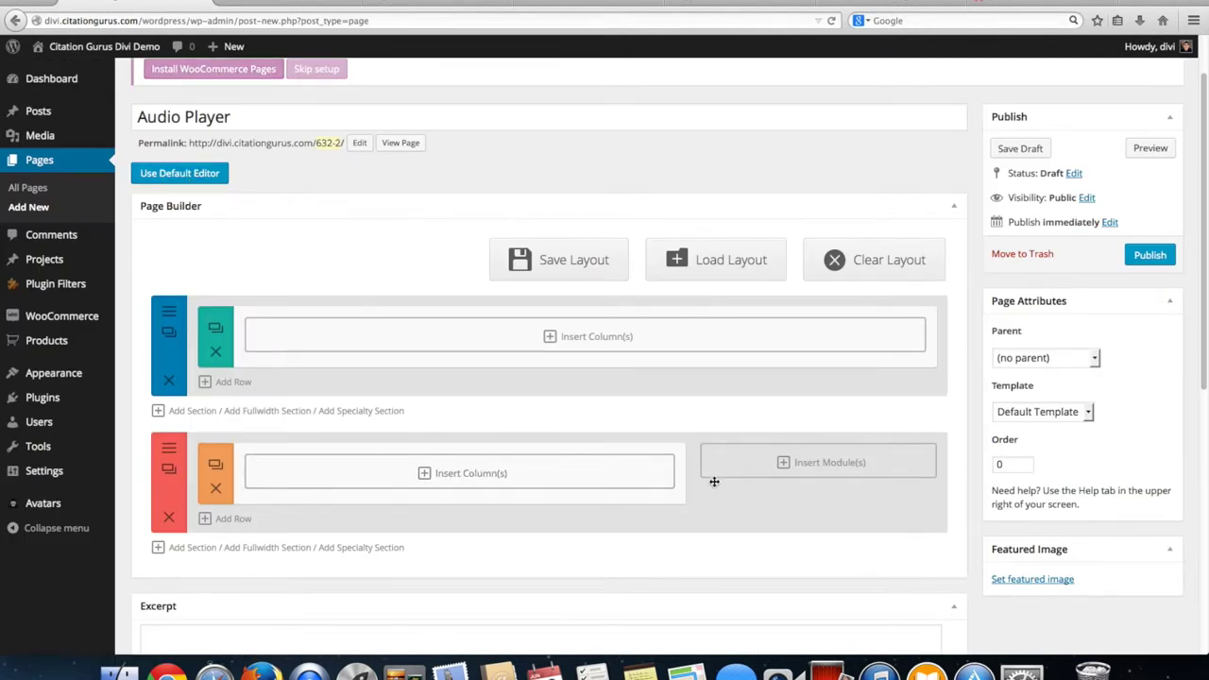
{"action": "left_click", "coordinate": [362, 414]}
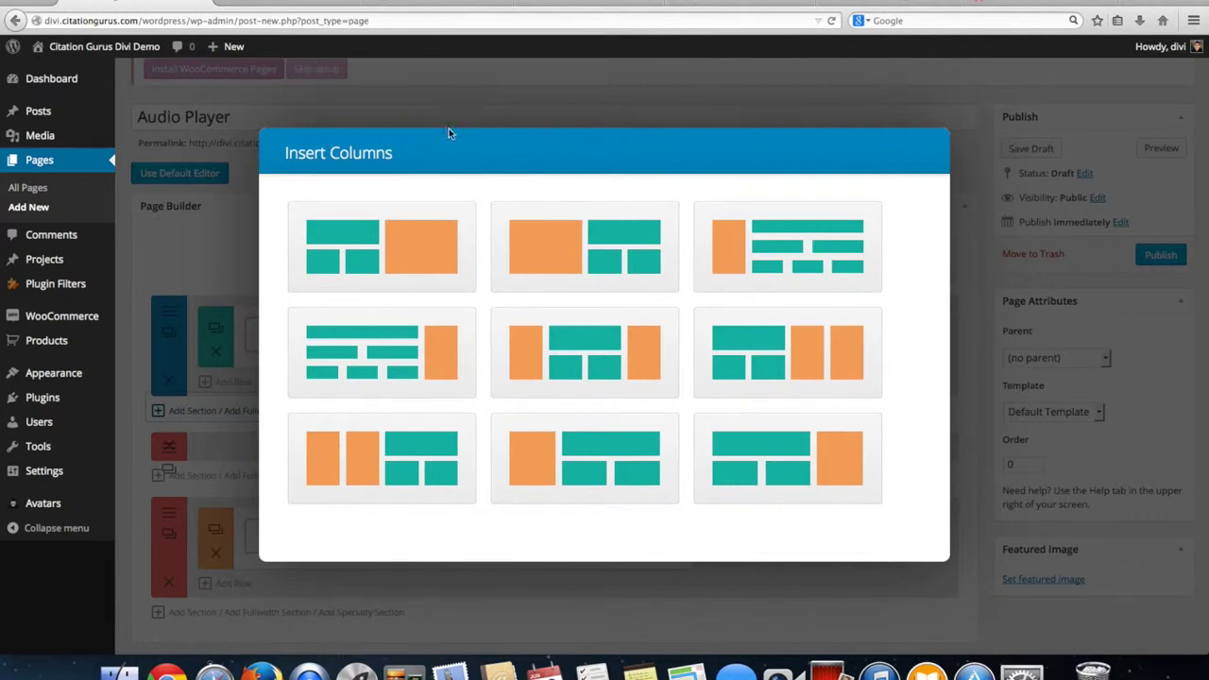
{"action": "left_click", "coordinate": [791, 463]}
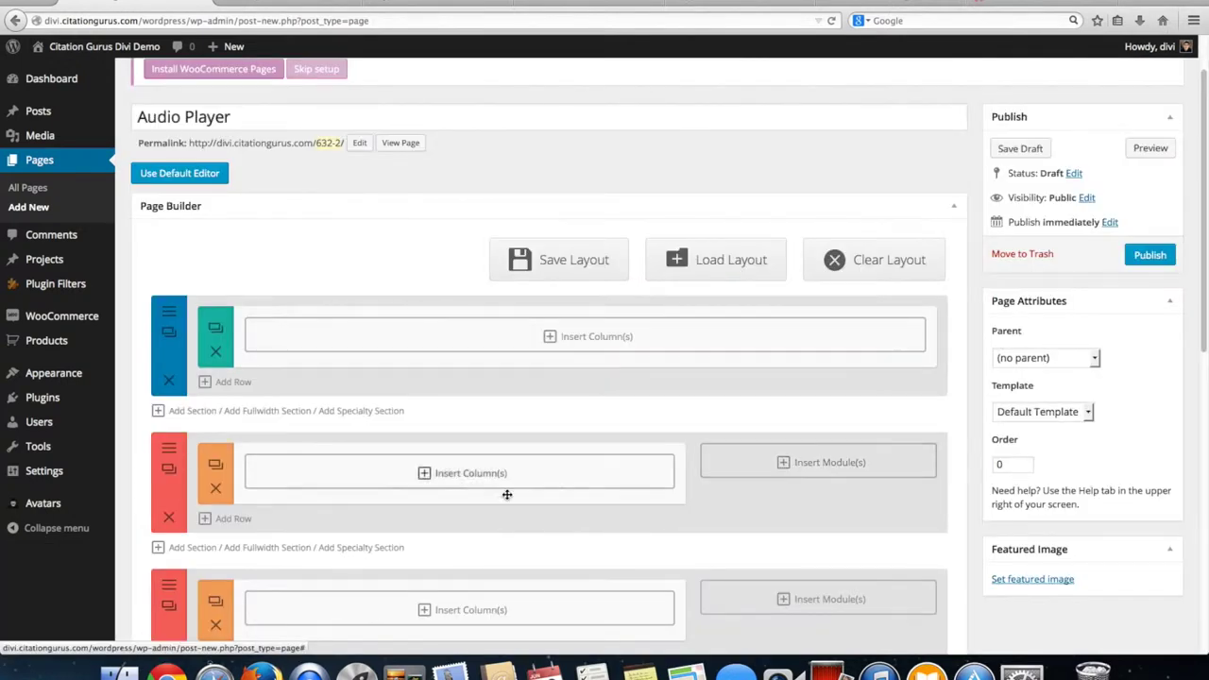
{"action": "scroll", "coordinate": [512, 491], "scroll_direction": "down", "scroll_amount": 2}
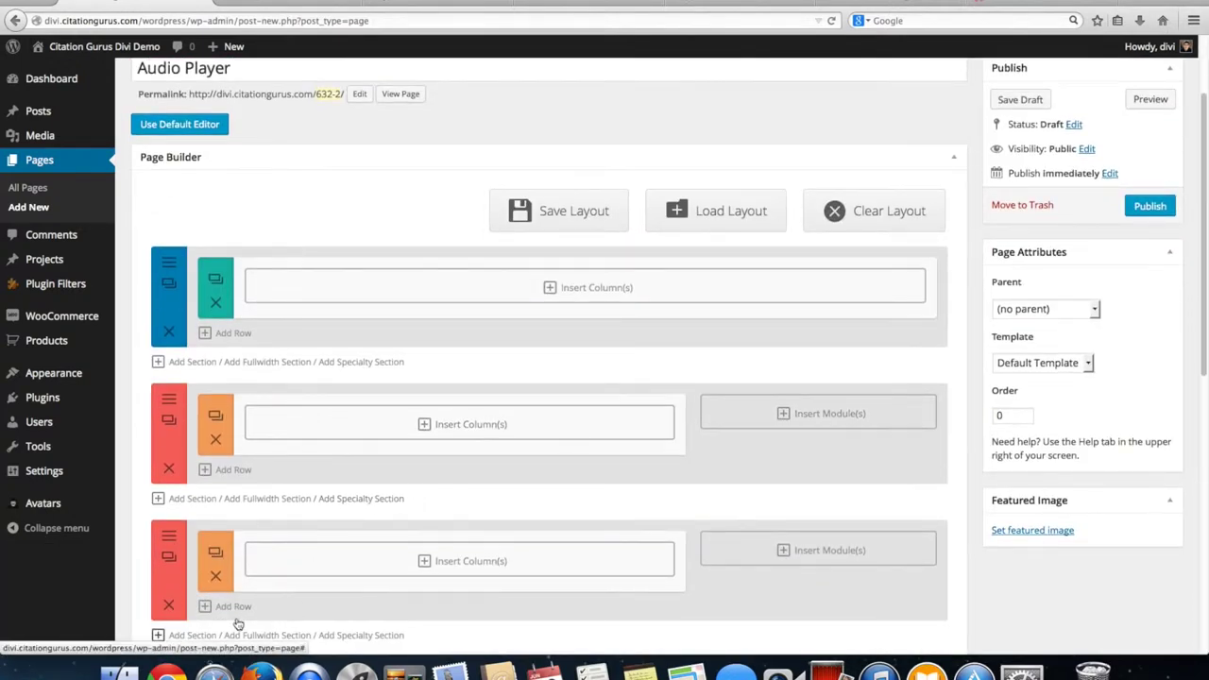
{"action": "left_click", "coordinate": [167, 606]}
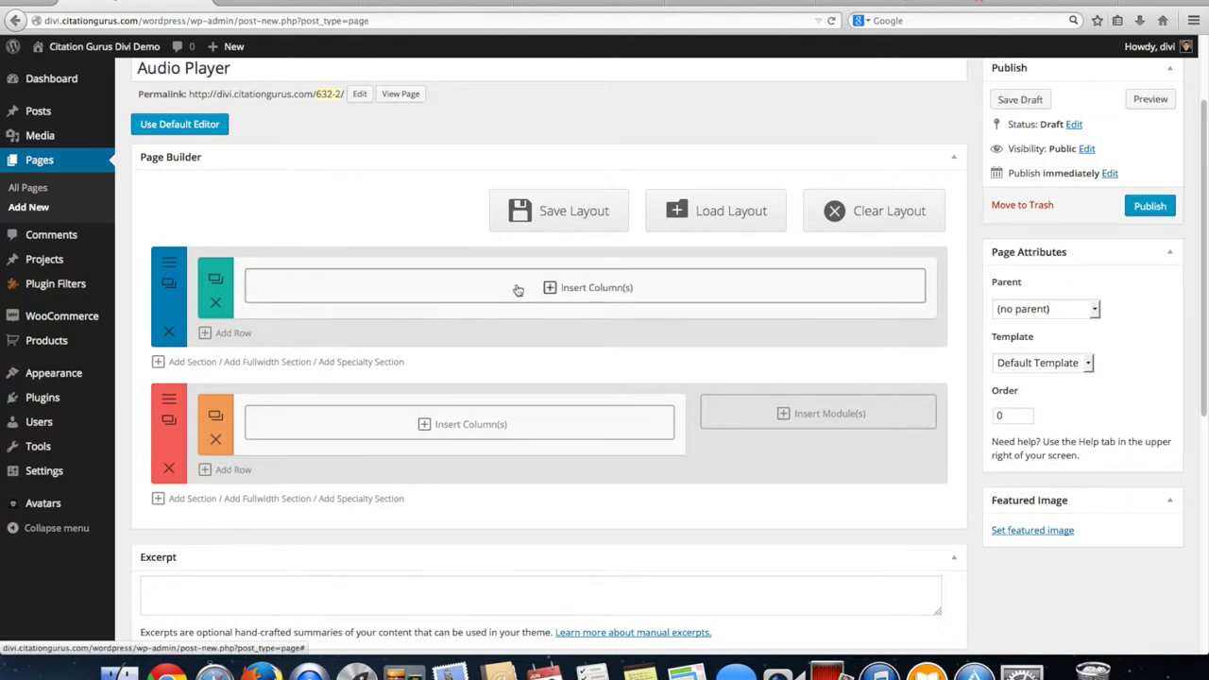
Delete the empty regular section and insert a single full-width column in the specialty section's row
{"action": "left_click", "coordinate": [170, 334]}
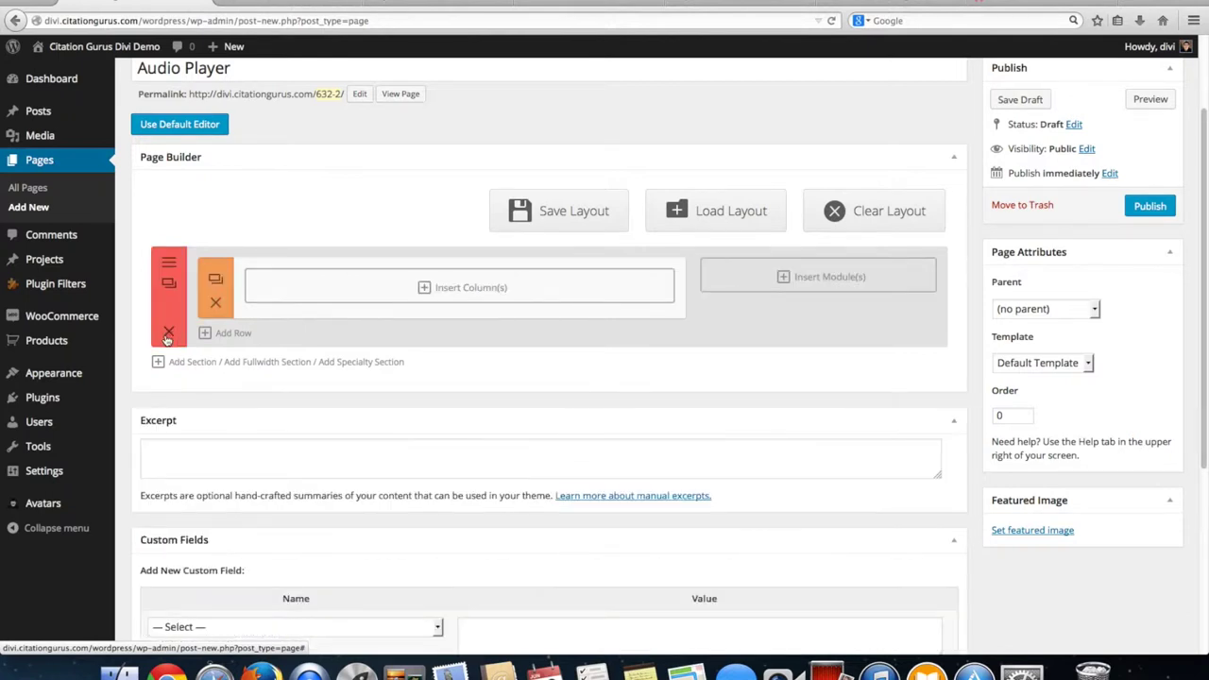
{"action": "left_click", "coordinate": [402, 300]}
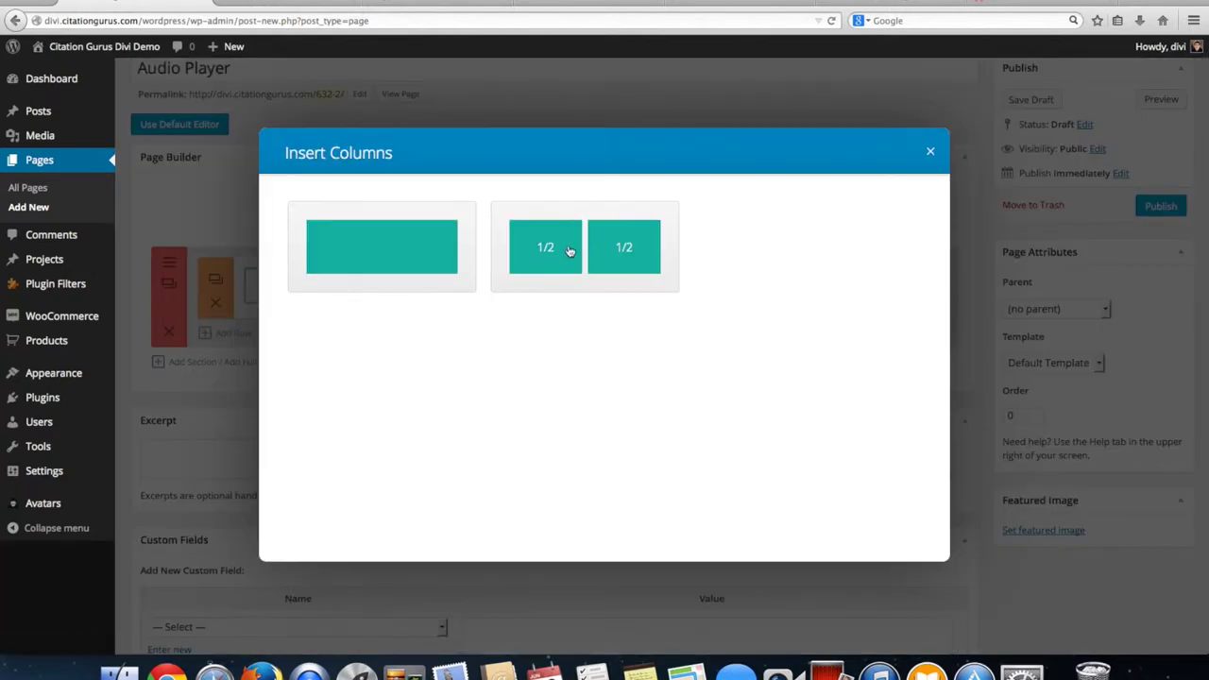
{"action": "left_click", "coordinate": [381, 262]}
Add a second row to the specialty section and split it into two 1/2 columns
{"action": "left_click", "coordinate": [224, 332]}
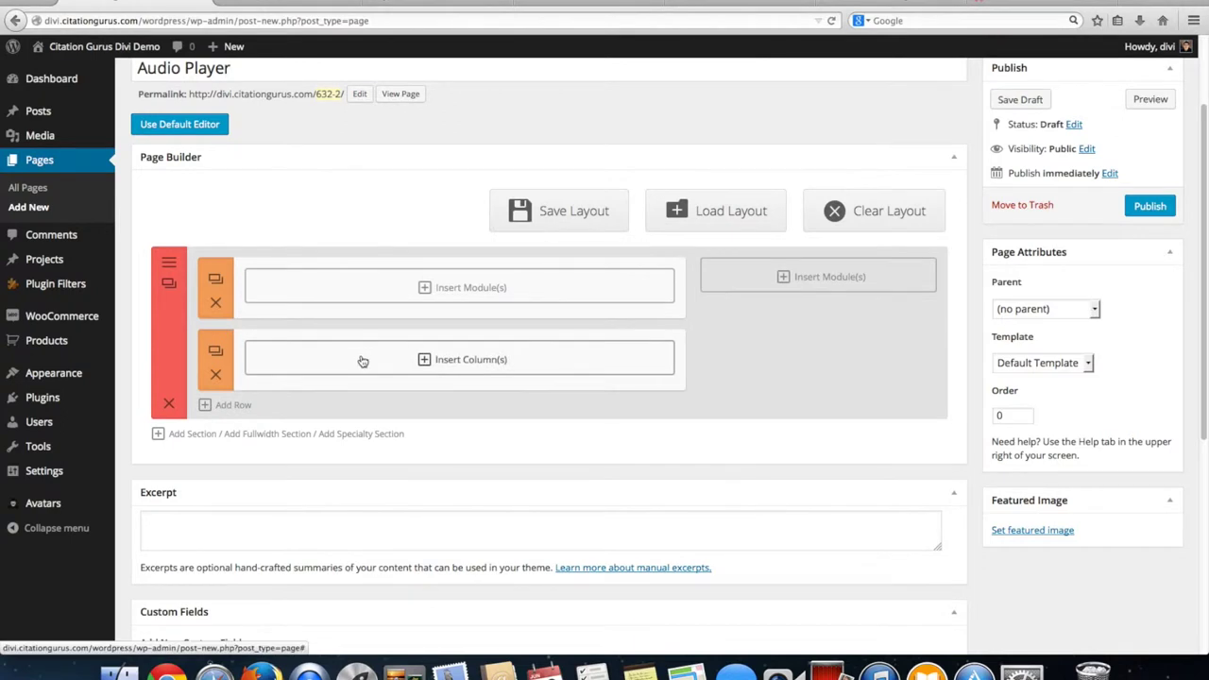
{"action": "left_click", "coordinate": [363, 362]}
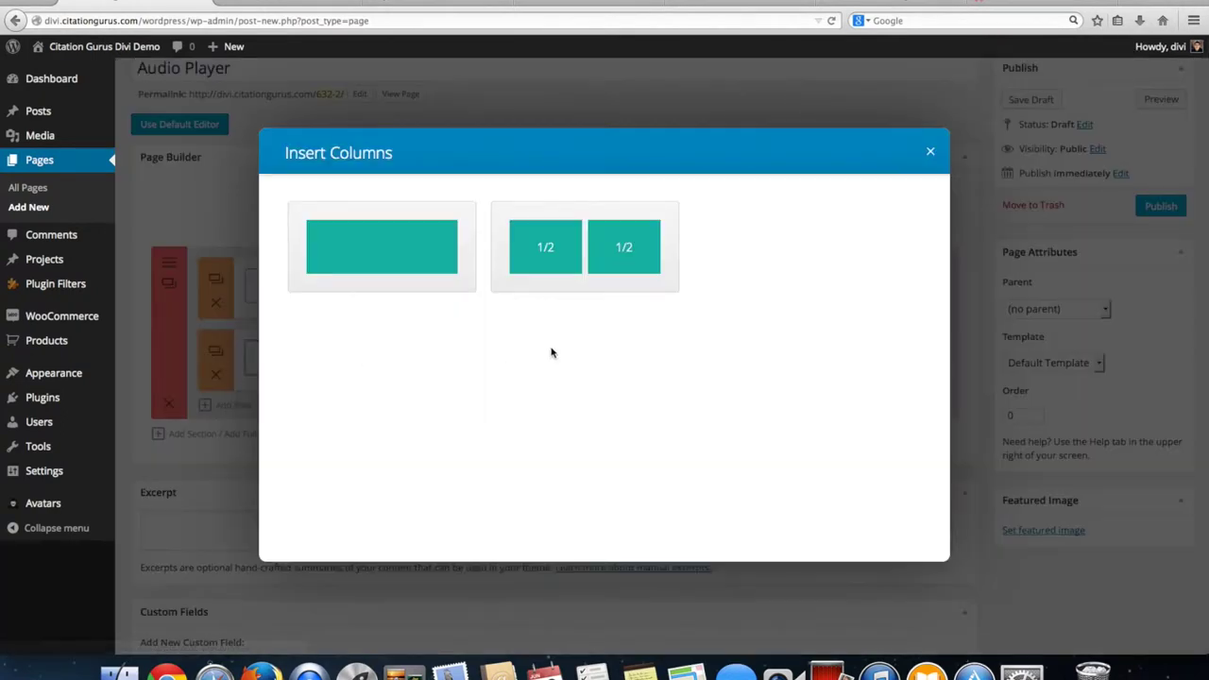
{"action": "left_click", "coordinate": [571, 260]}
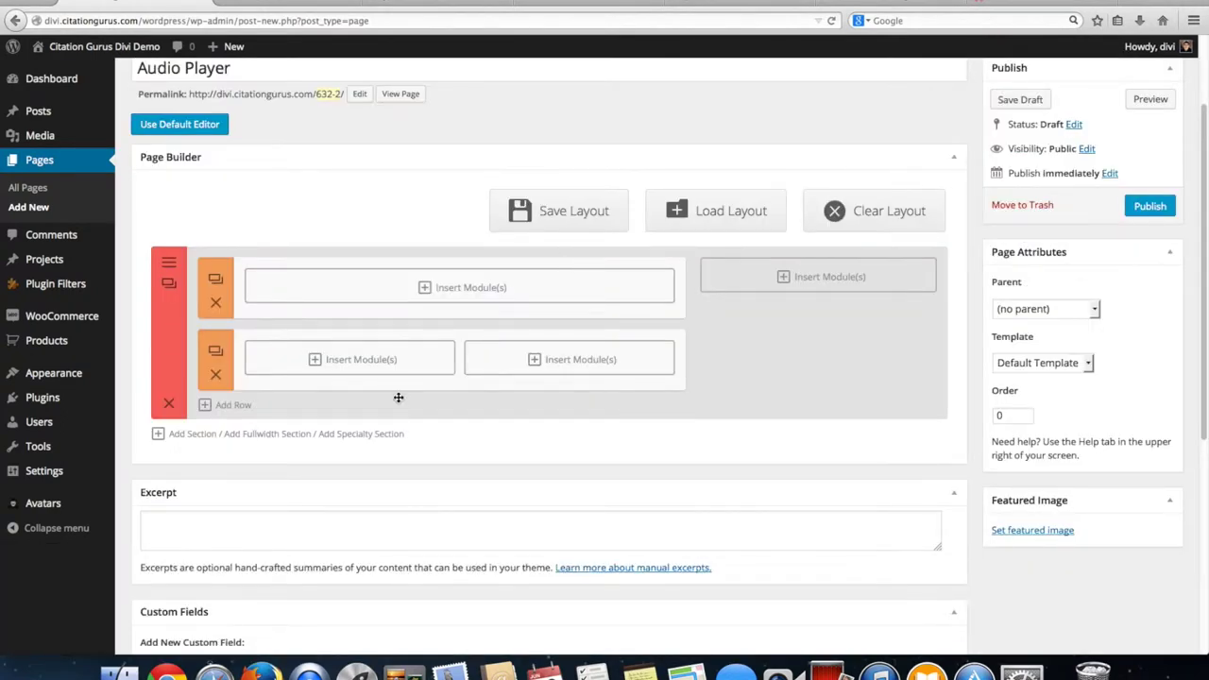
Insert a Sidebar module with its default settings in the specialty section's narrow side column
{"action": "left_click", "coordinate": [730, 279]}
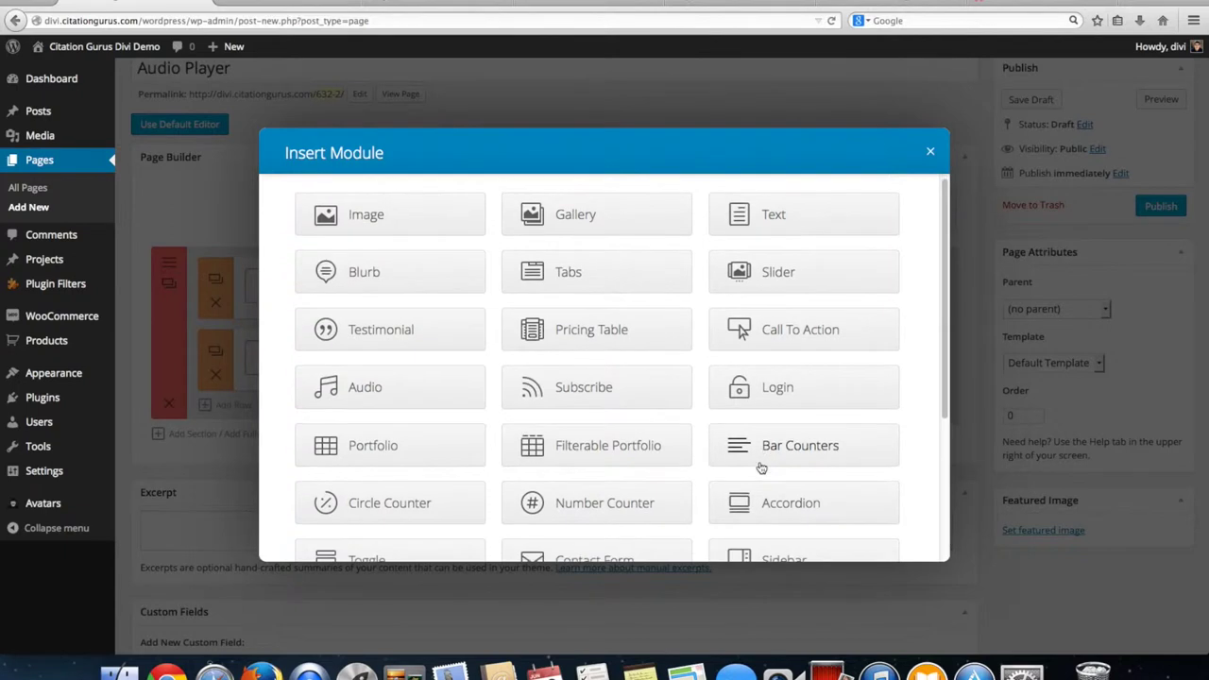
{"action": "scroll", "coordinate": [761, 468], "scroll_direction": "down", "scroll_amount": 2}
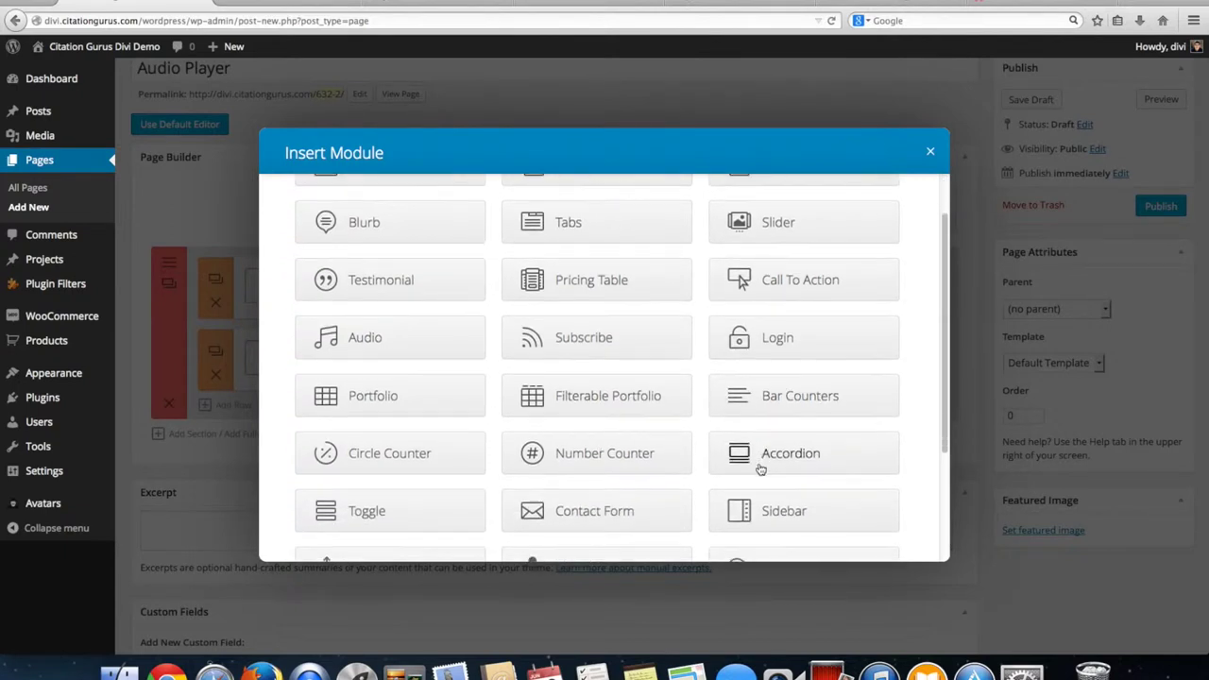
{"action": "left_click", "coordinate": [771, 517]}
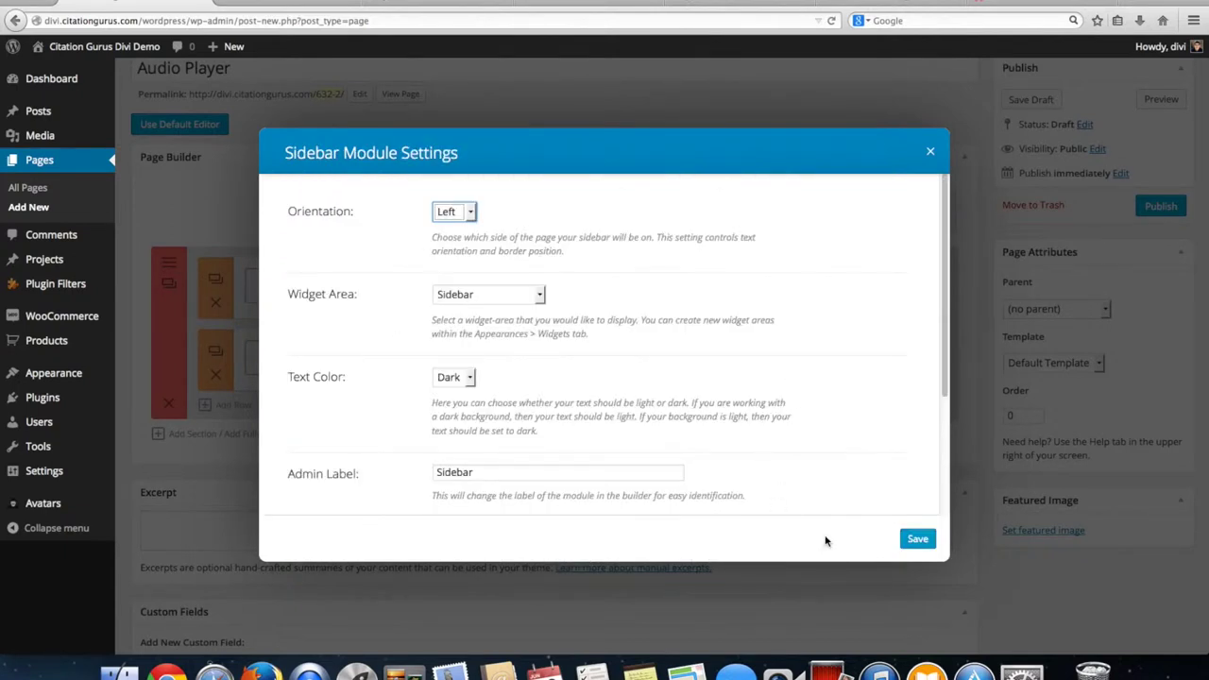
{"action": "left_click", "coordinate": [917, 538]}
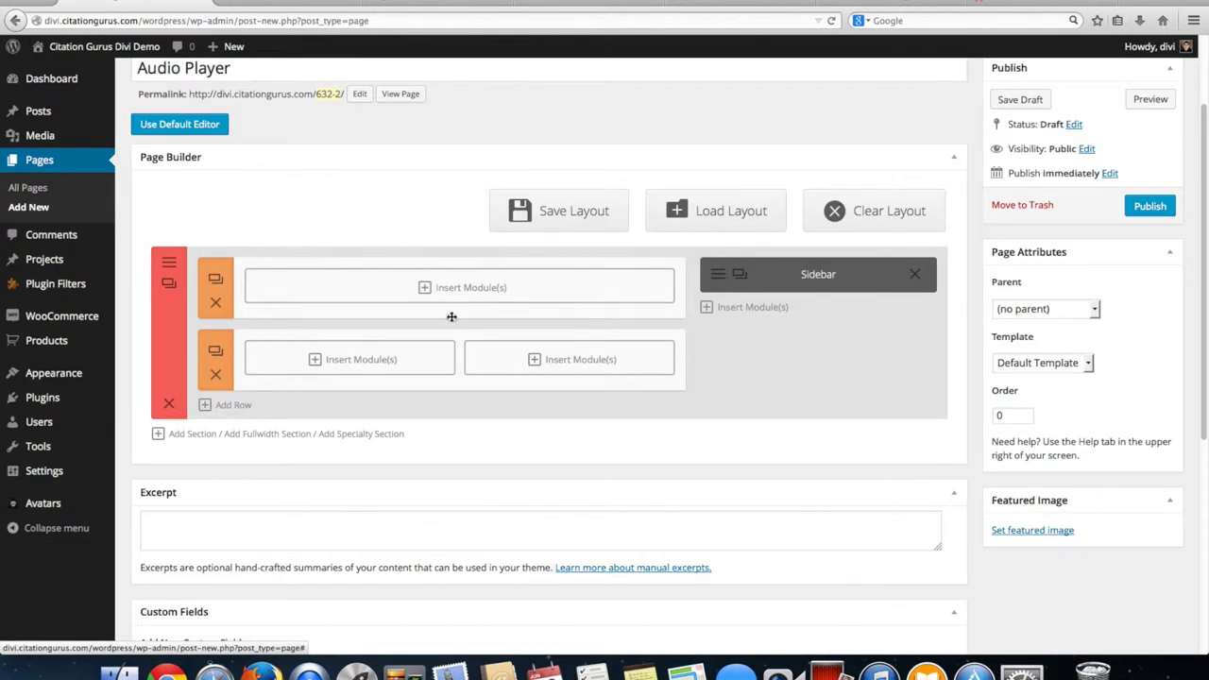
Insert an Audio module in the full-width row and use Yolanda-Be-Cool-A-Baru-In-New-York-GRMM-Remix.mp3 from the media library as its audio file
{"action": "left_click", "coordinate": [371, 297]}
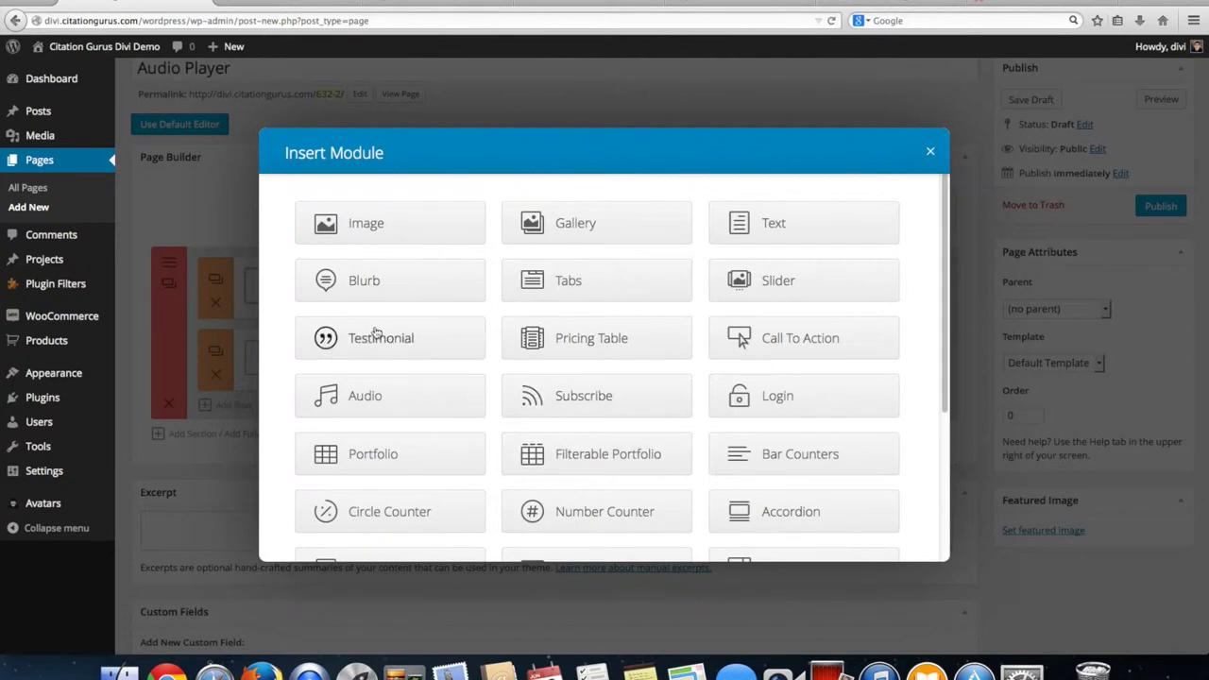
{"action": "left_click", "coordinate": [385, 409]}
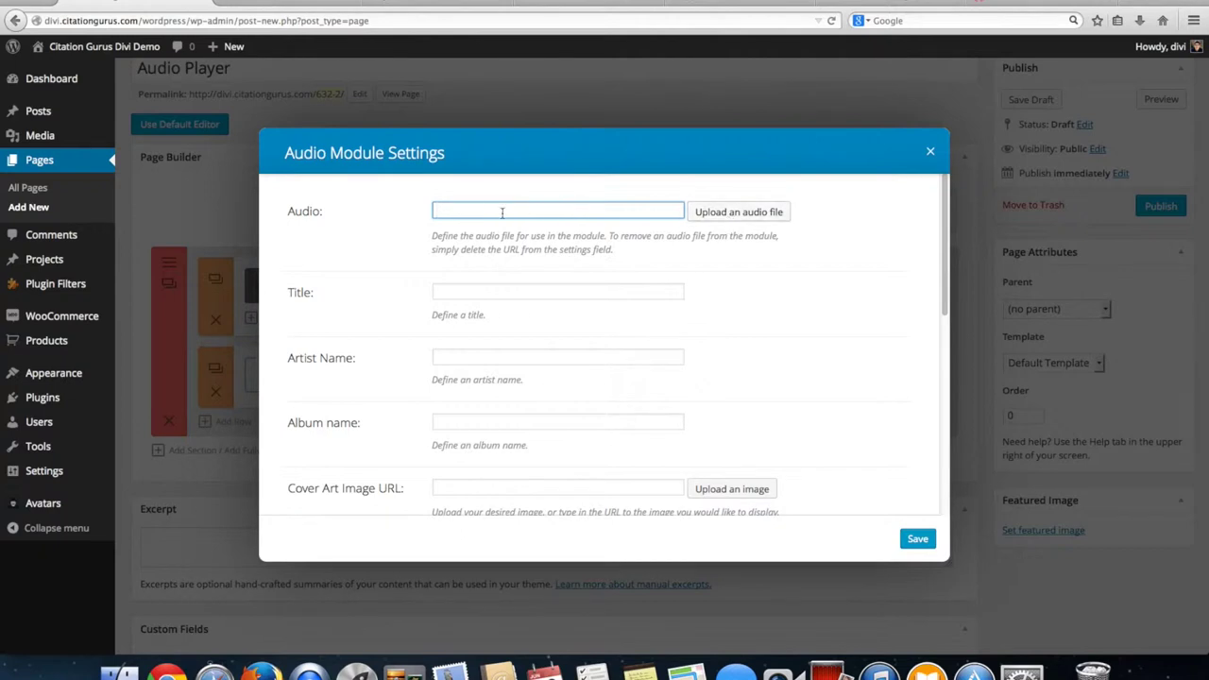
{"action": "left_click", "coordinate": [732, 215]}
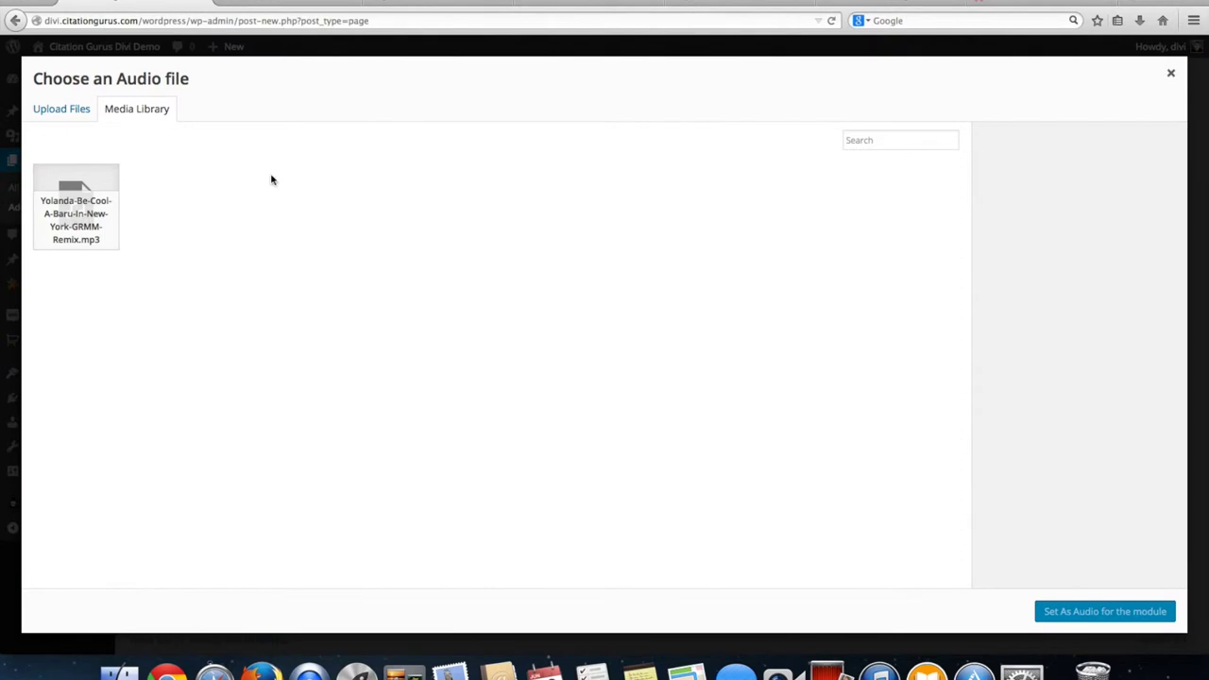
{"action": "left_click", "coordinate": [79, 211]}
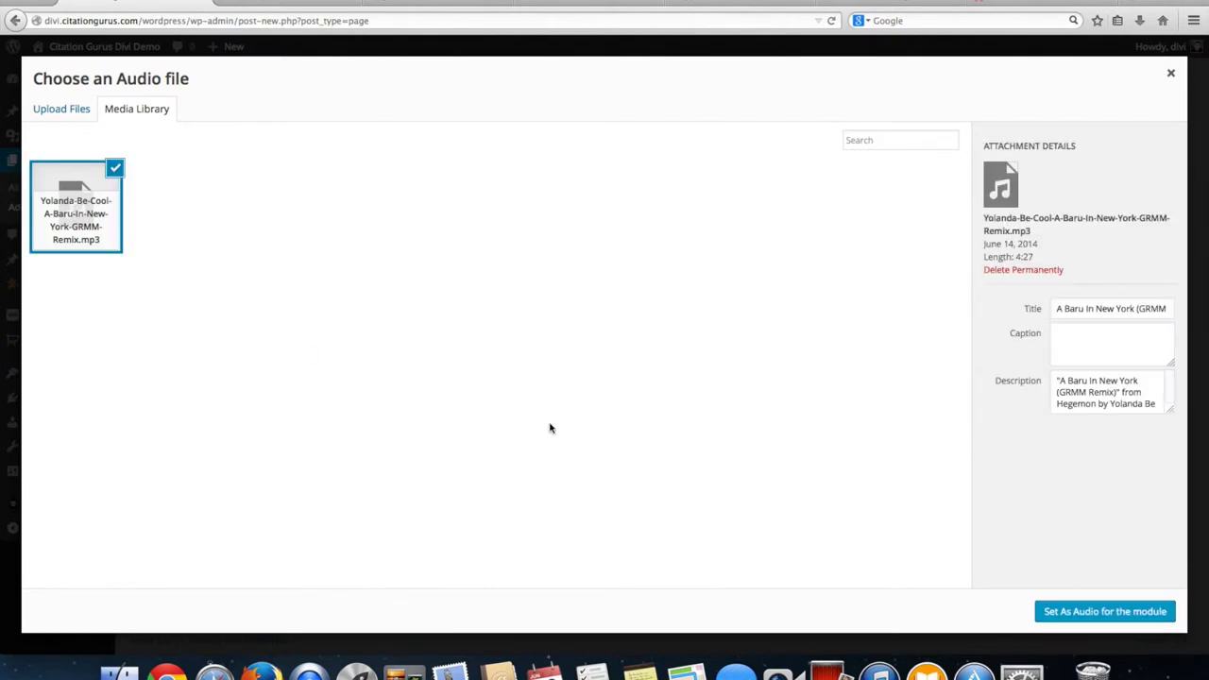
{"action": "left_click", "coordinate": [1077, 613]}
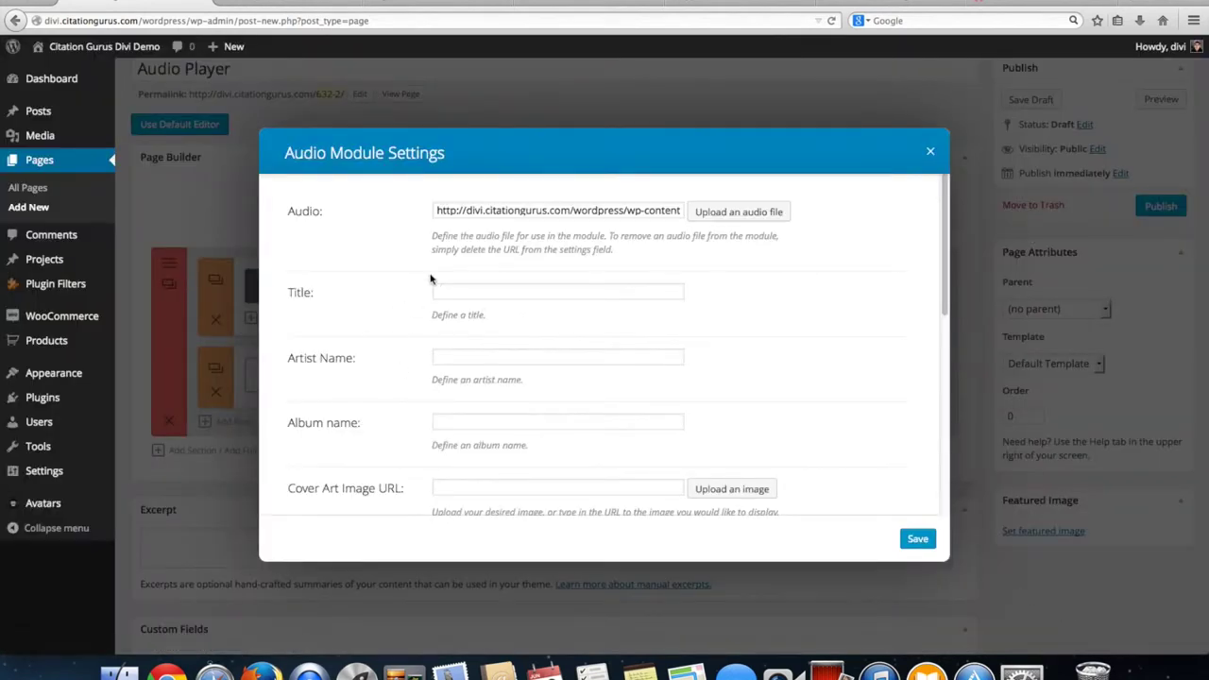
Fill in the audio module's title as "Title", artist as "Artist Name" and album as "Album Name"
{"action": "left_click", "coordinate": [475, 295]}
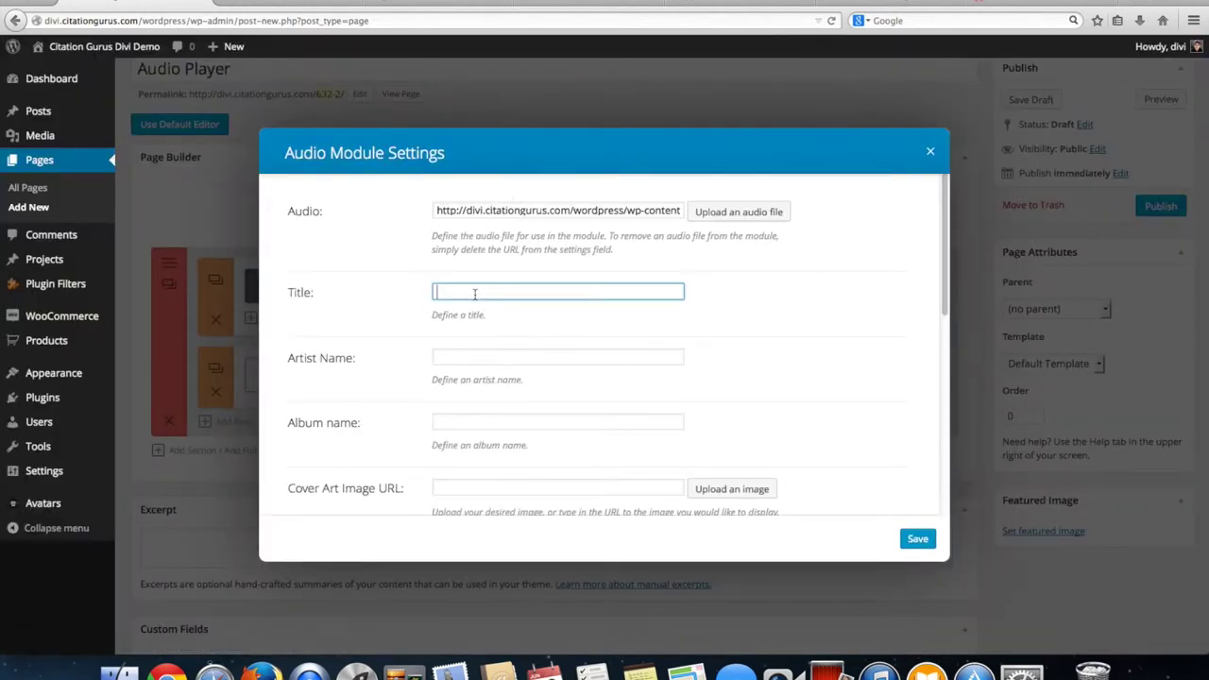
{"action": "left_click", "coordinate": [558, 356]}
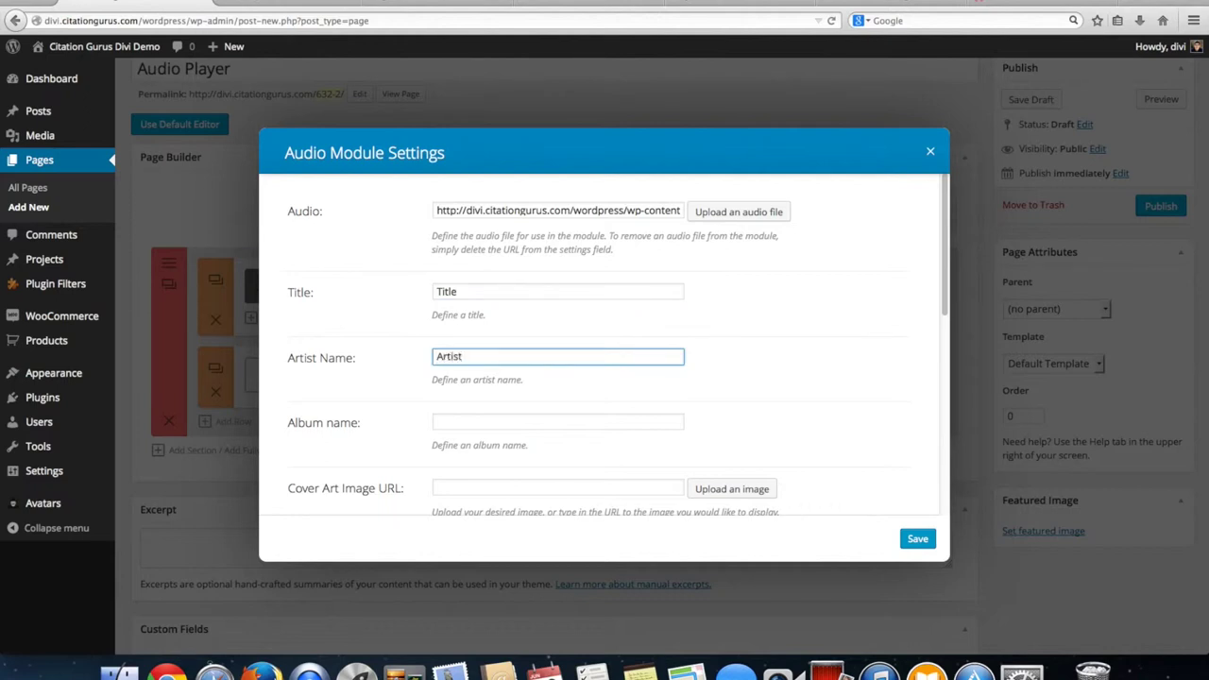
{"action": "left_click", "coordinate": [557, 423]}
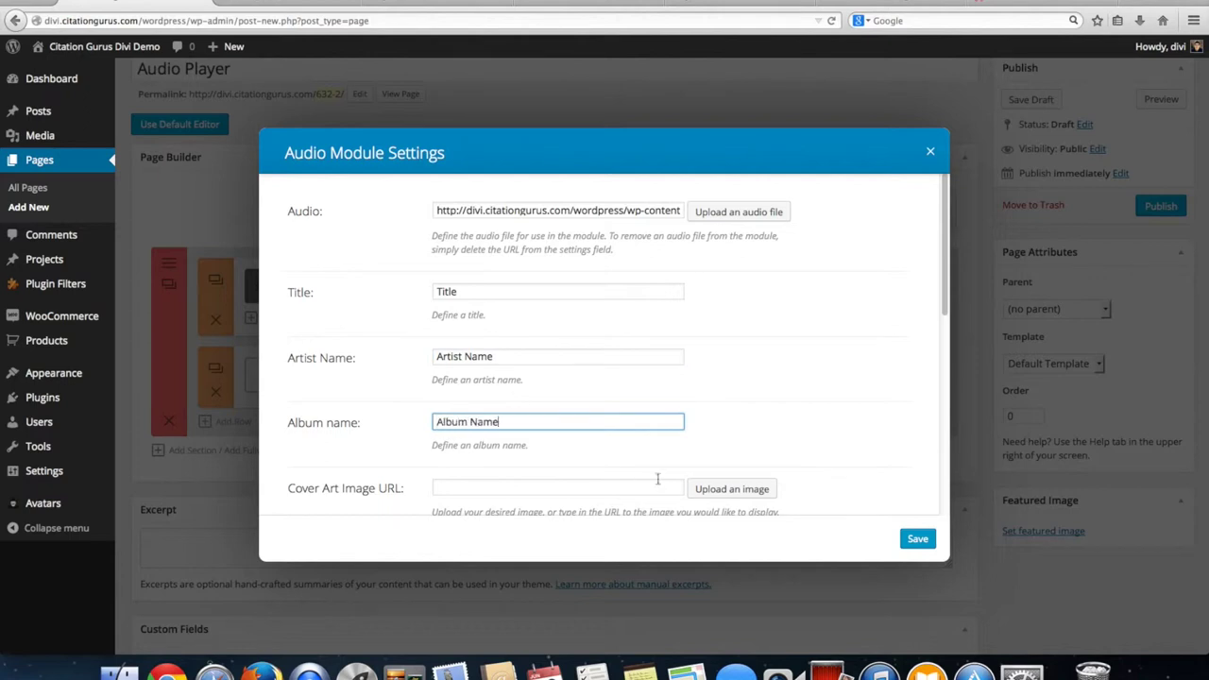
Set the red Yolanda Be Cool cover picture from the media library as the audio module's cover art
{"action": "left_click", "coordinate": [737, 491]}
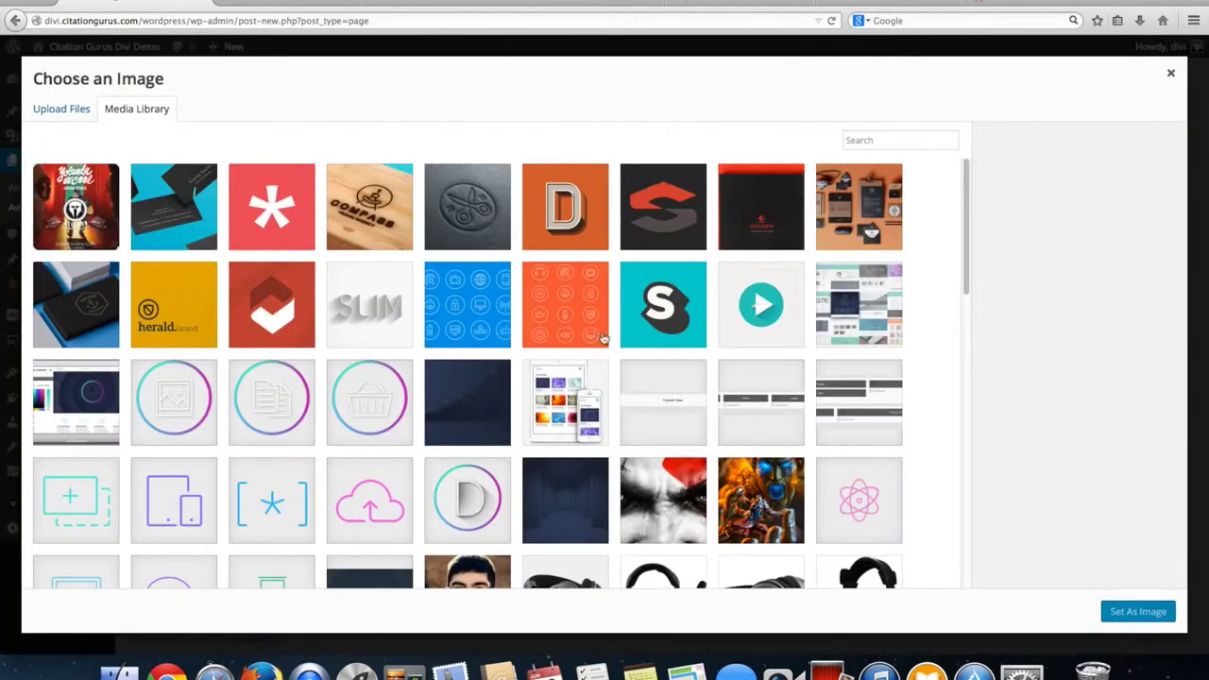
{"action": "left_click", "coordinate": [95, 218]}
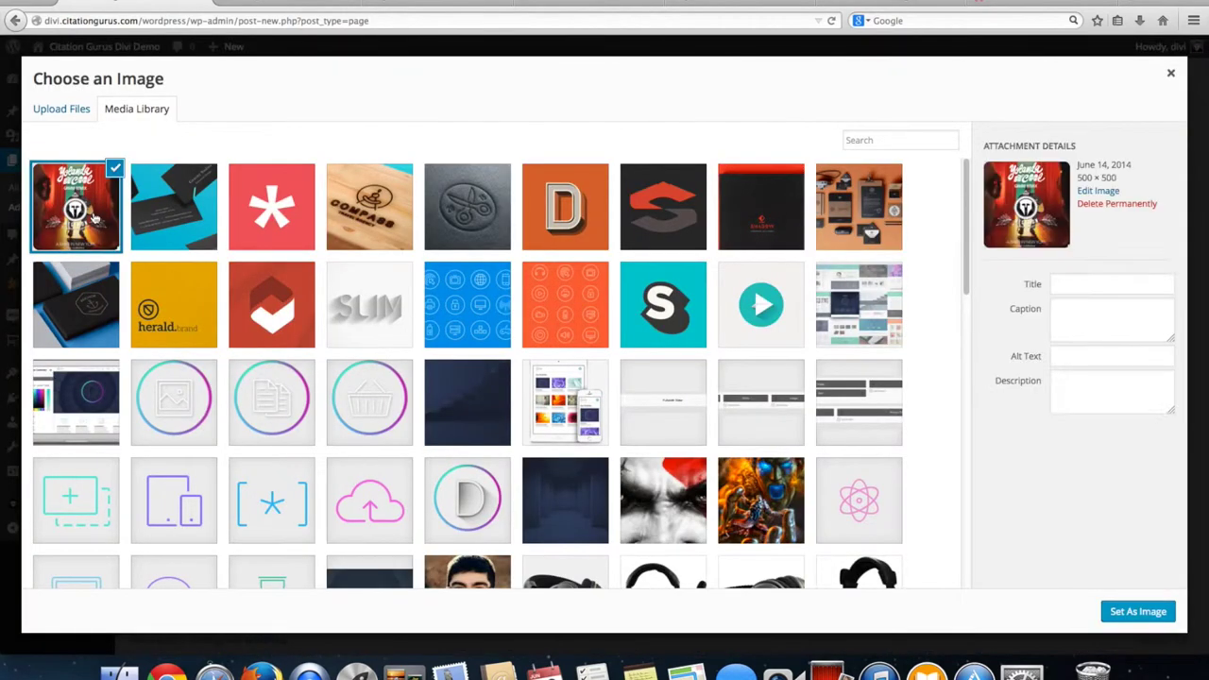
{"action": "left_click", "coordinate": [1143, 614]}
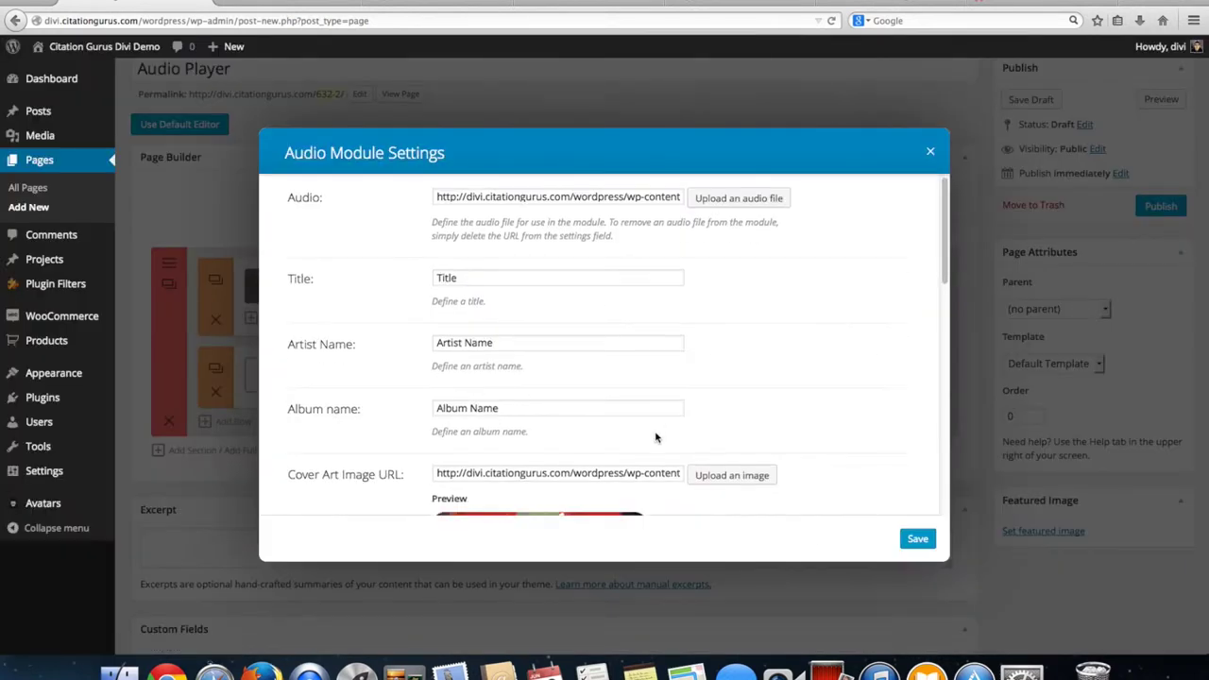
Examine the audio module's background color picker, text color, admin label and CSS ID and class settings
{"action": "scroll", "coordinate": [656, 438], "scroll_direction": "down", "scroll_amount": 5}
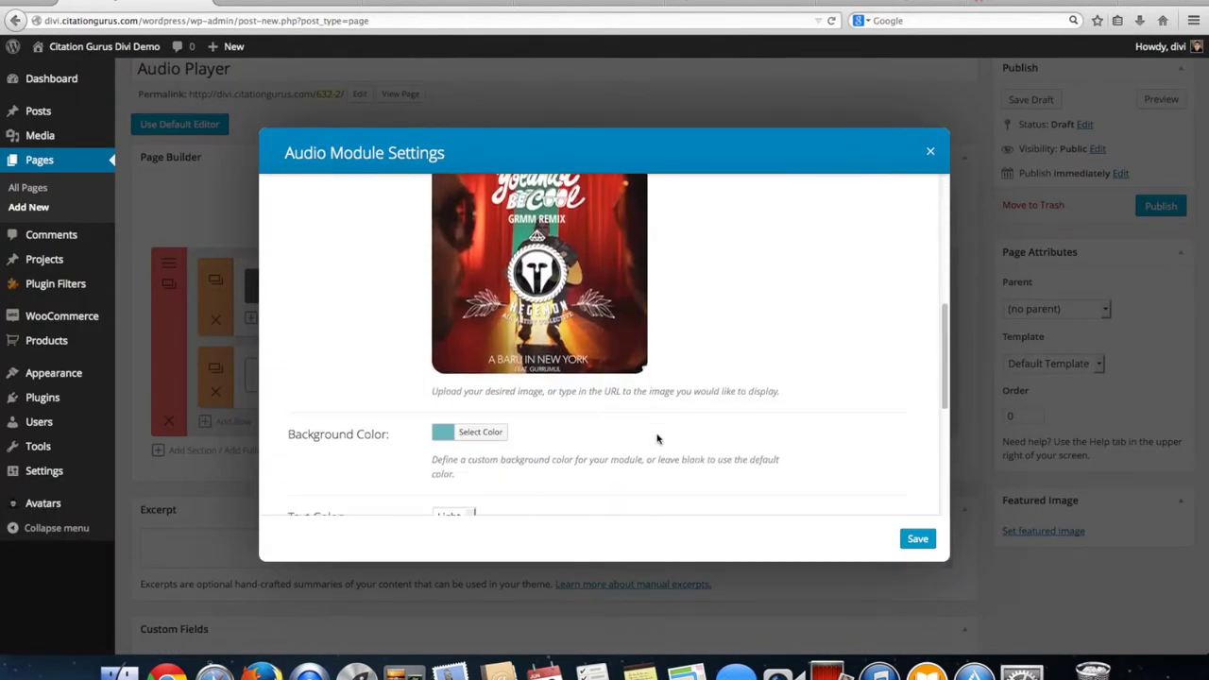
{"action": "scroll", "coordinate": [657, 437], "scroll_direction": "down", "scroll_amount": 2}
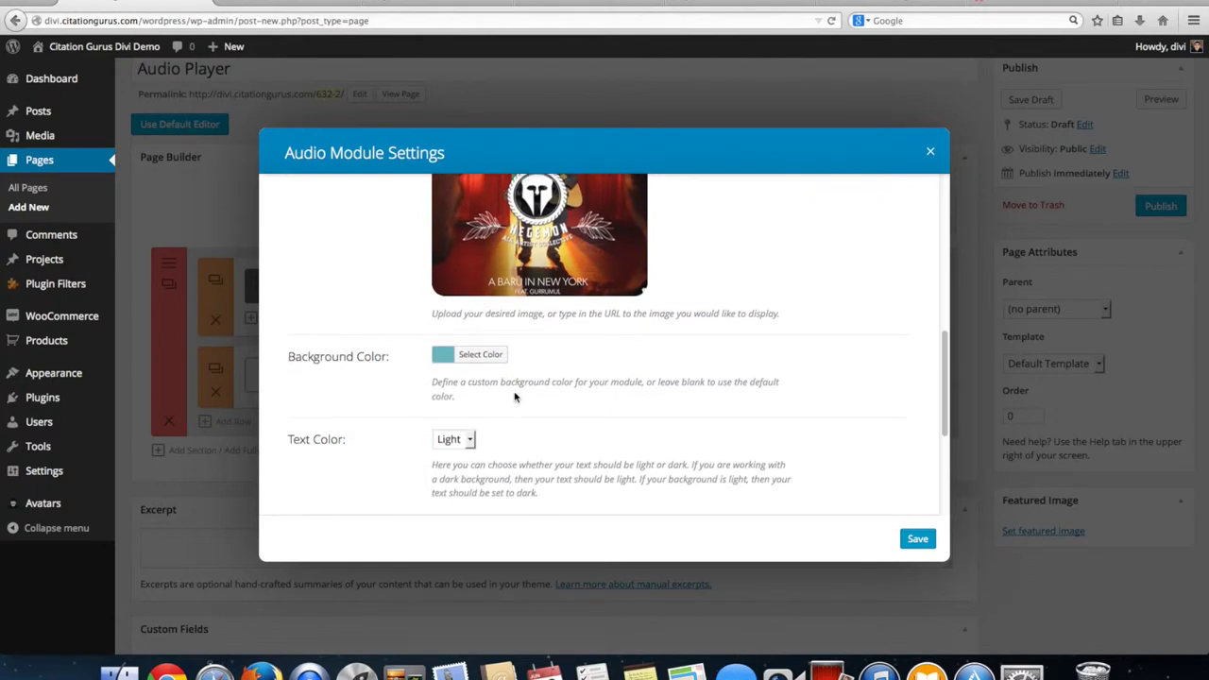
{"action": "left_click", "coordinate": [467, 356]}
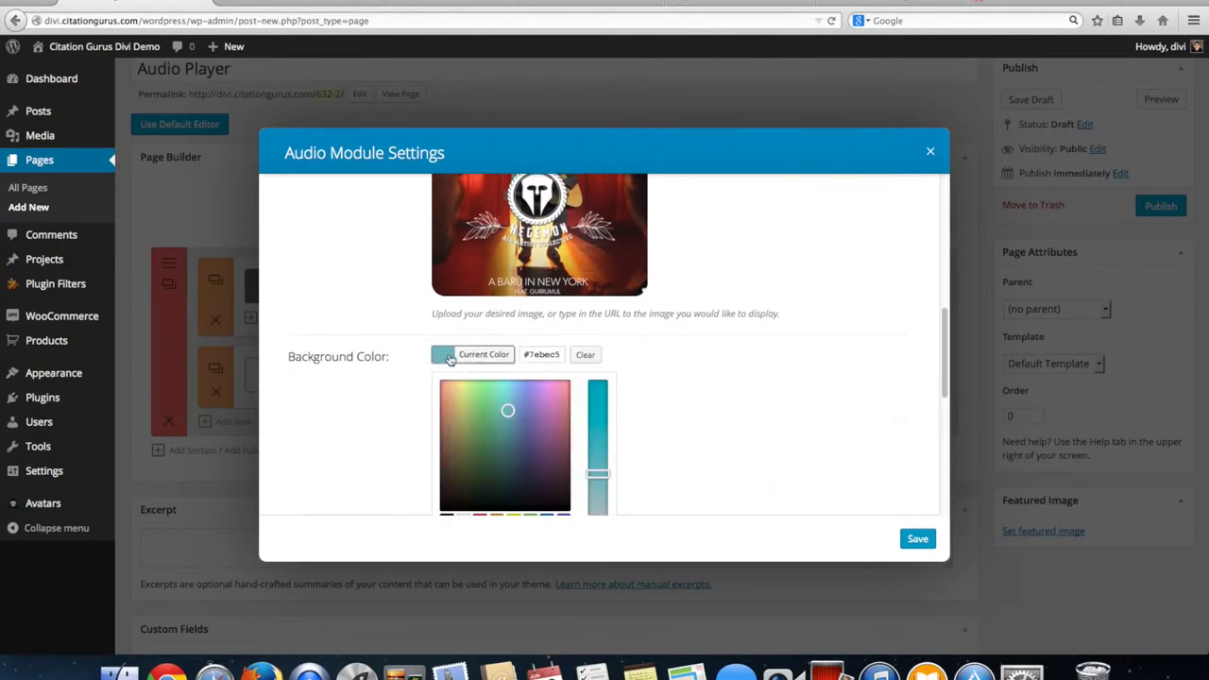
{"action": "scroll", "coordinate": [655, 406], "scroll_direction": "down", "scroll_amount": 1}
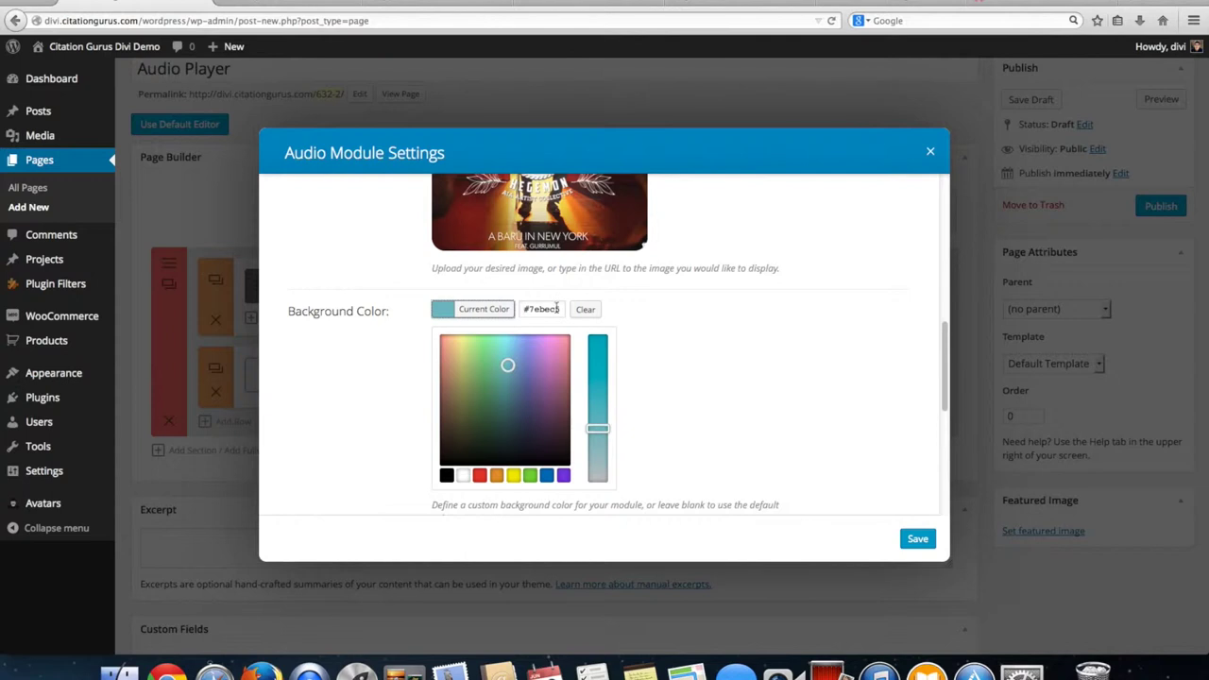
{"action": "scroll", "coordinate": [696, 408], "scroll_direction": "down", "scroll_amount": 5}
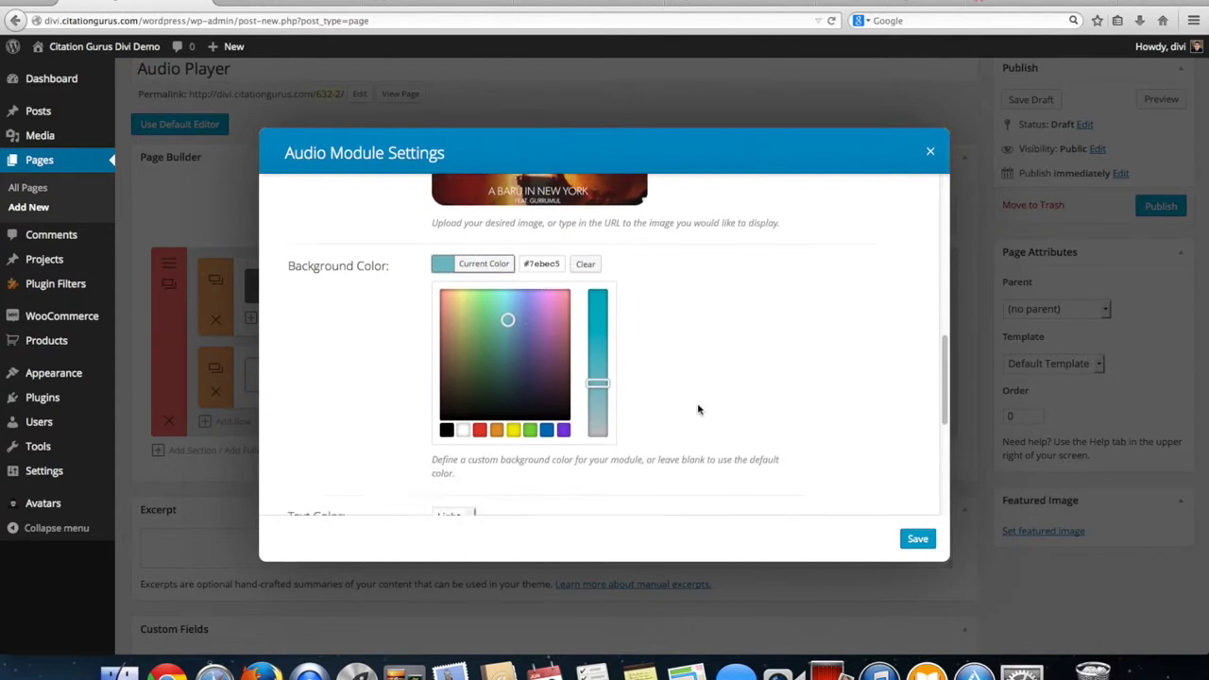
{"action": "scroll", "coordinate": [699, 406], "scroll_direction": "down", "scroll_amount": 2}
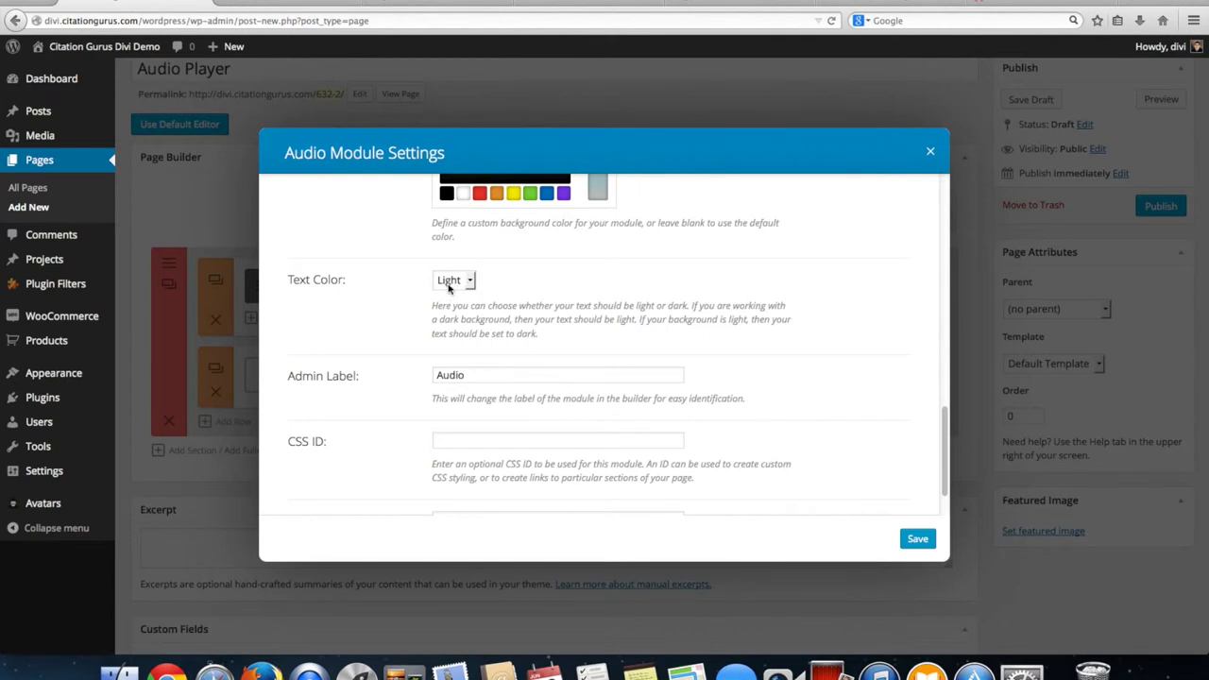
{"action": "scroll", "coordinate": [651, 328], "scroll_direction": "down", "scroll_amount": 2}
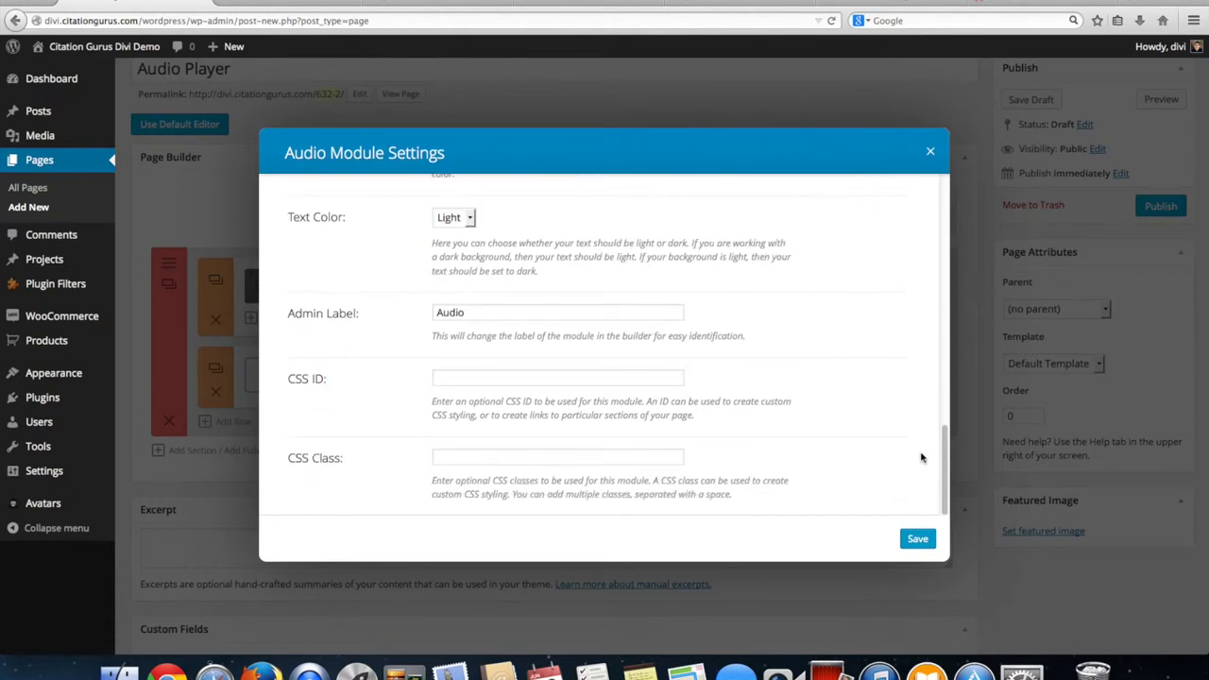
{"action": "scroll", "coordinate": [915, 458], "scroll_direction": "up", "scroll_amount": 5}
{"action": "scroll", "coordinate": [912, 463], "scroll_direction": "up", "scroll_amount": 10}
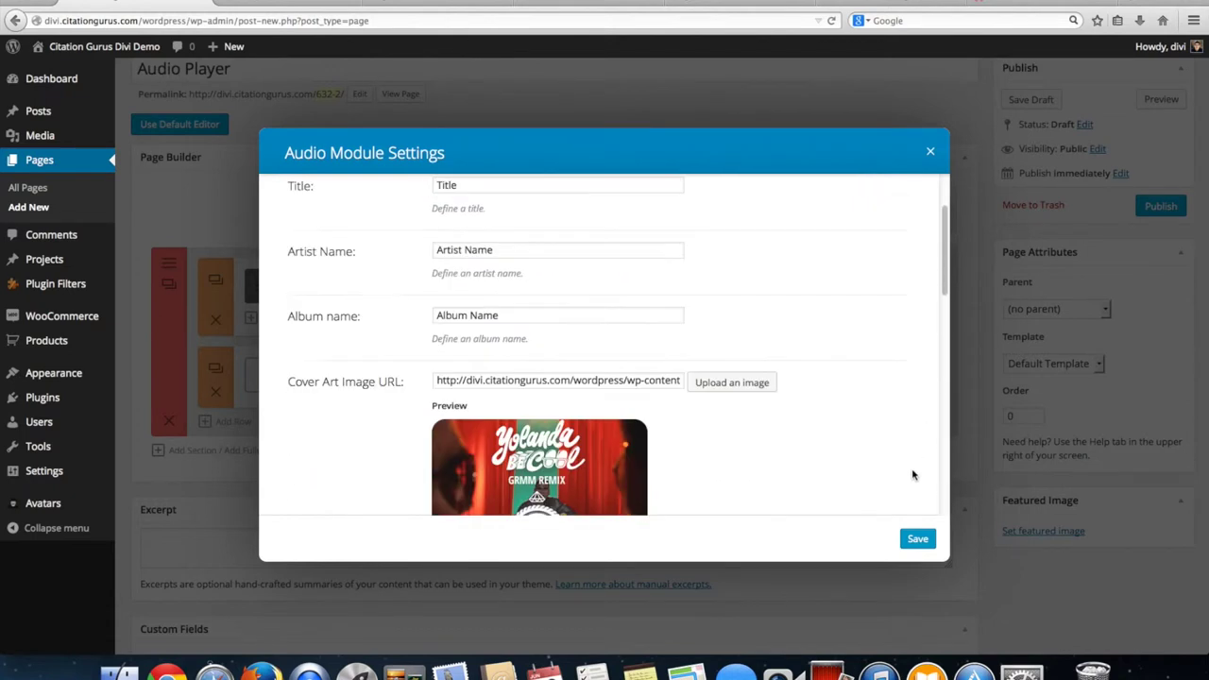
Save the audio module with its default colors and preview the page, returning to the page editor
{"action": "left_click", "coordinate": [918, 539]}
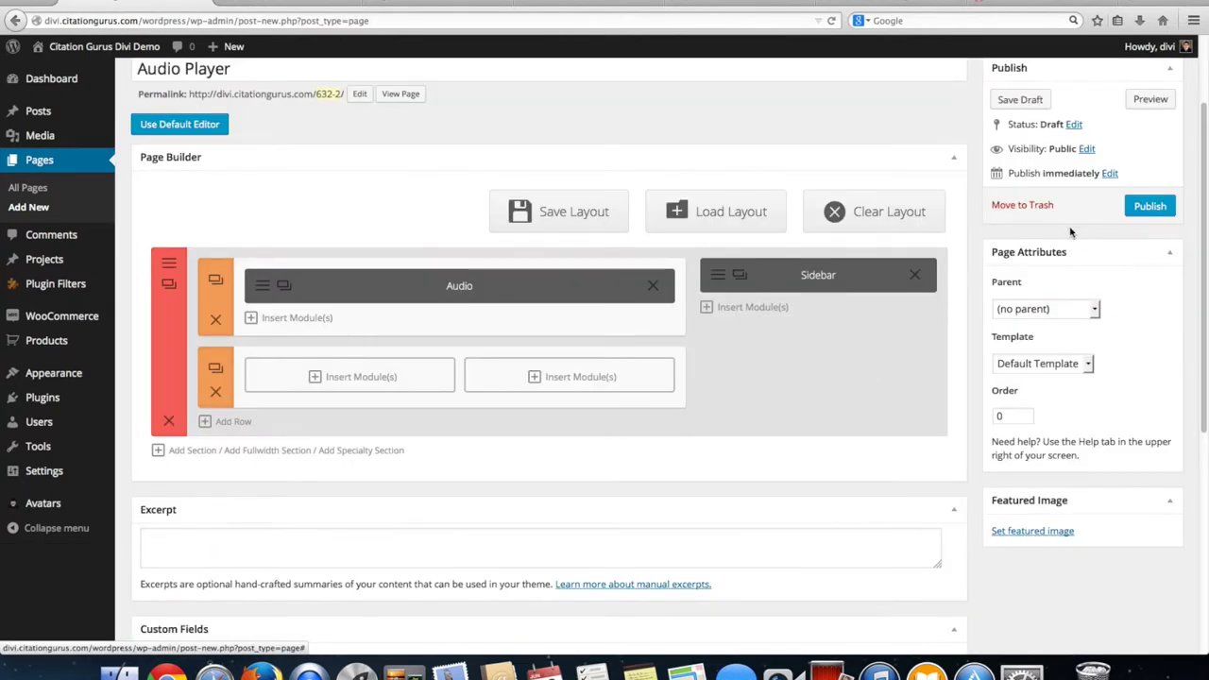
{"action": "left_click", "coordinate": [1148, 100]}
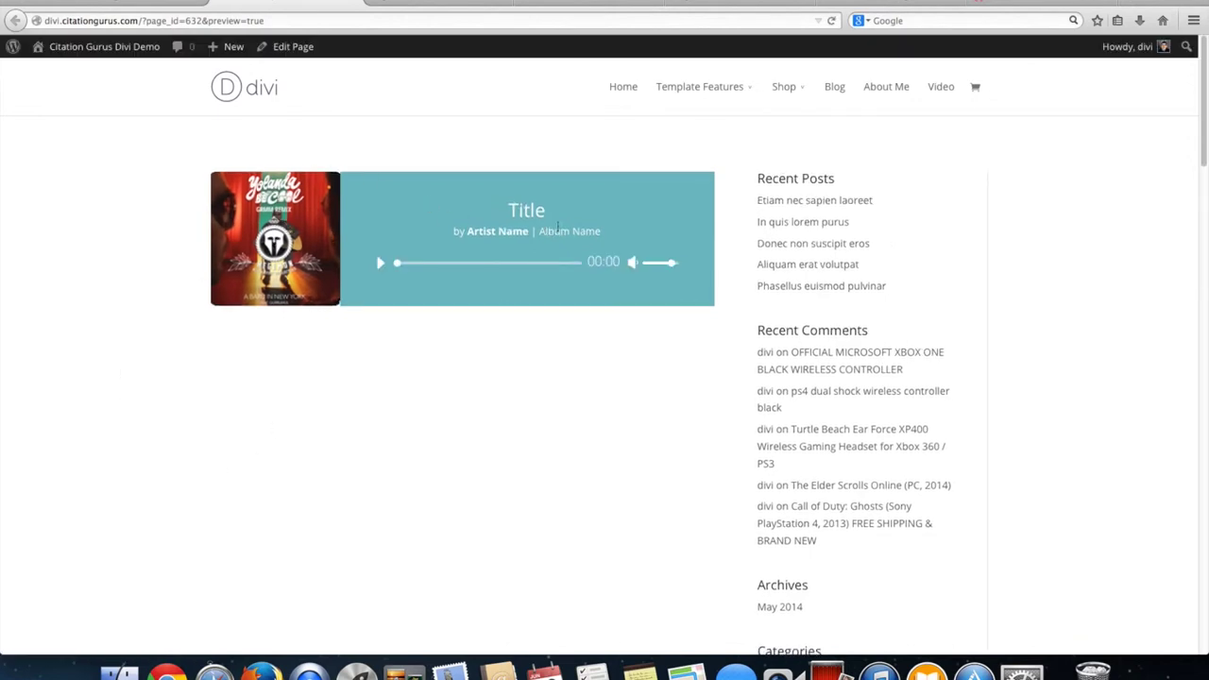
{"action": "left_click", "coordinate": [143, 3]}
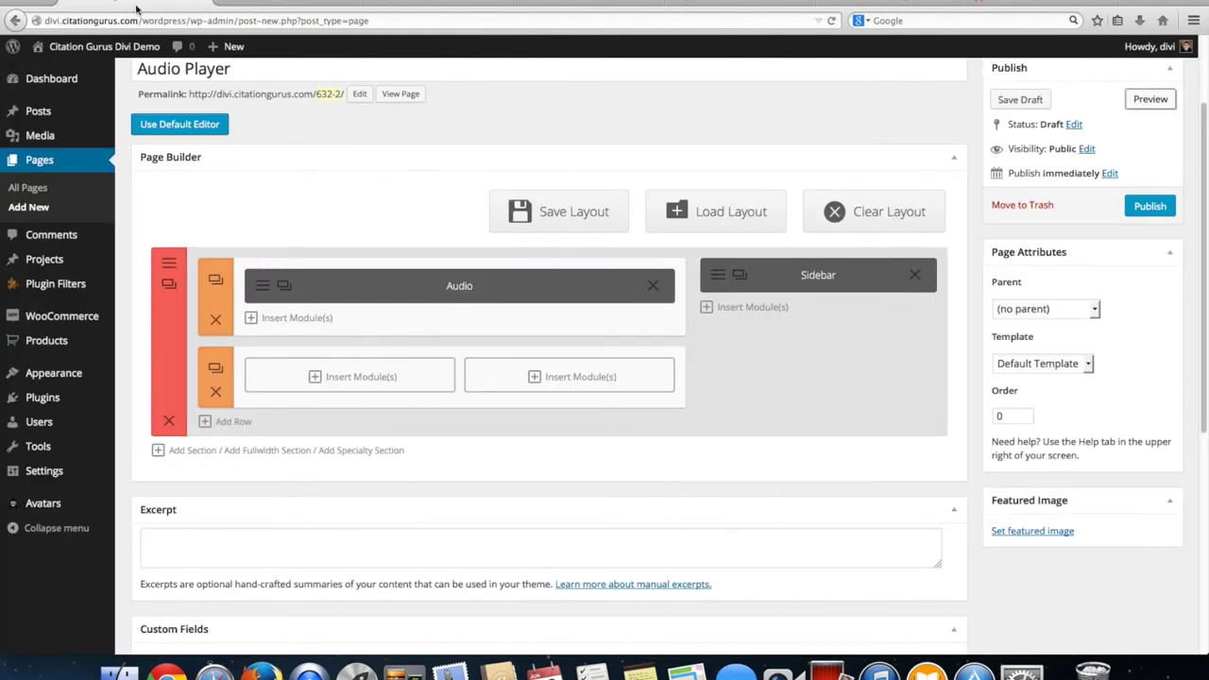
Insert an Audio module in the two-column row's first column, using Yolanda-Be-Cool-A-Baru-In-New-York-GRMM-Remix.mp3 from the media library as its audio file
{"action": "left_click", "coordinate": [360, 377]}
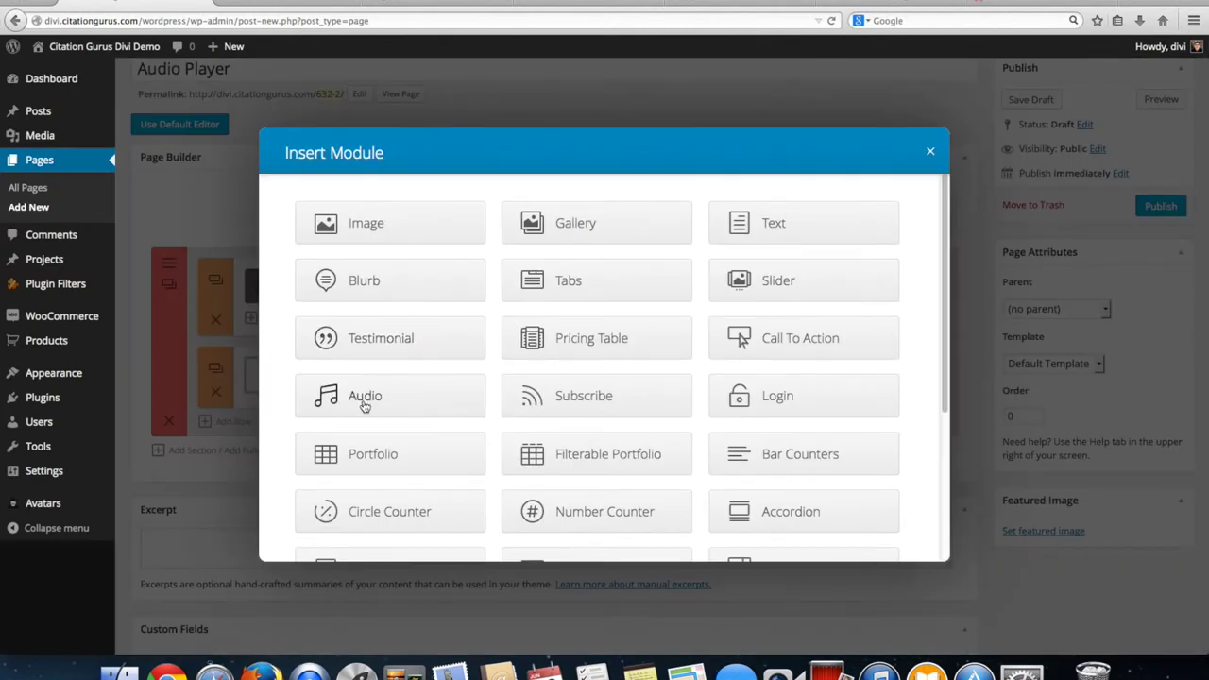
{"action": "left_click", "coordinate": [364, 401]}
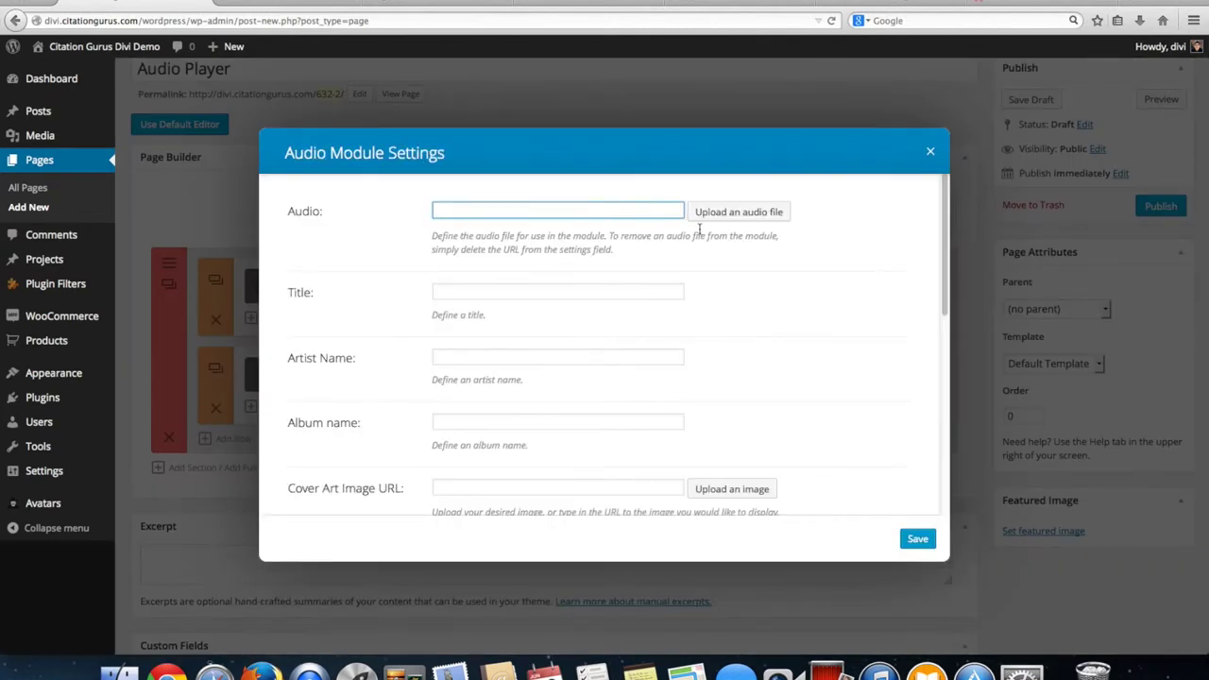
{"action": "left_click", "coordinate": [750, 215]}
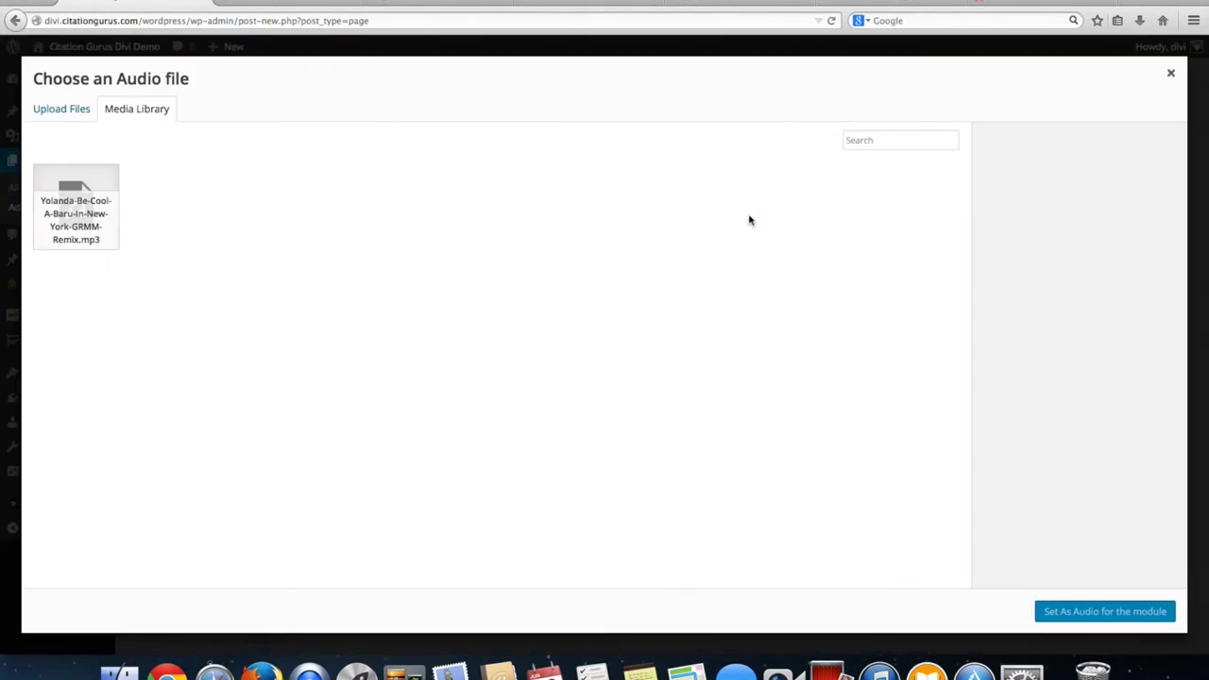
{"action": "left_click", "coordinate": [70, 201]}
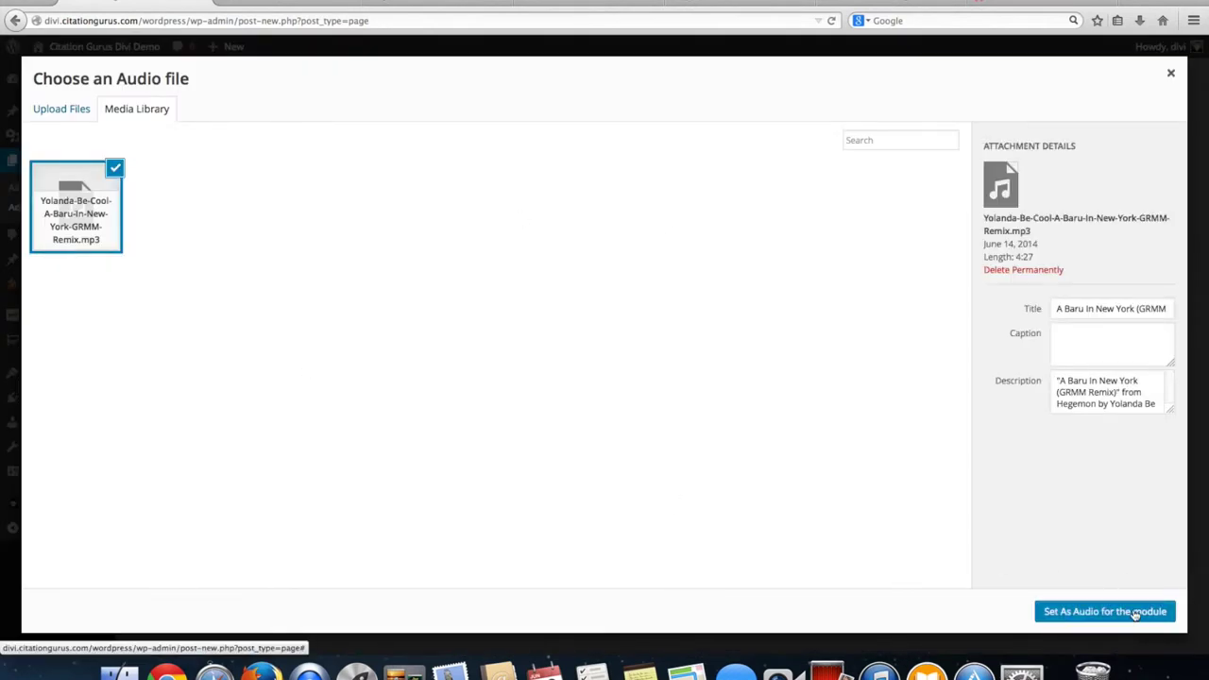
{"action": "left_click", "coordinate": [1135, 614]}
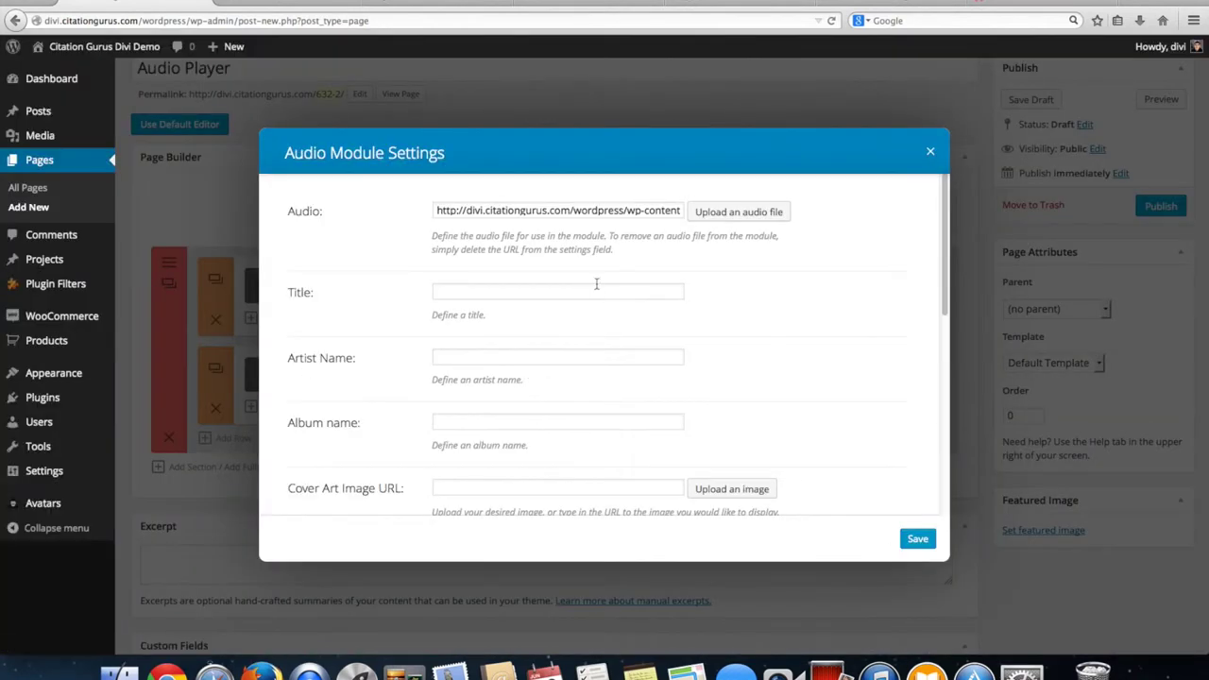
Fill in the second audio module's title as "Title", artist as "Artist Name" and album as "Album Name"
{"action": "left_click", "coordinate": [527, 295]}
{"action": "left_click", "coordinate": [557, 354]}
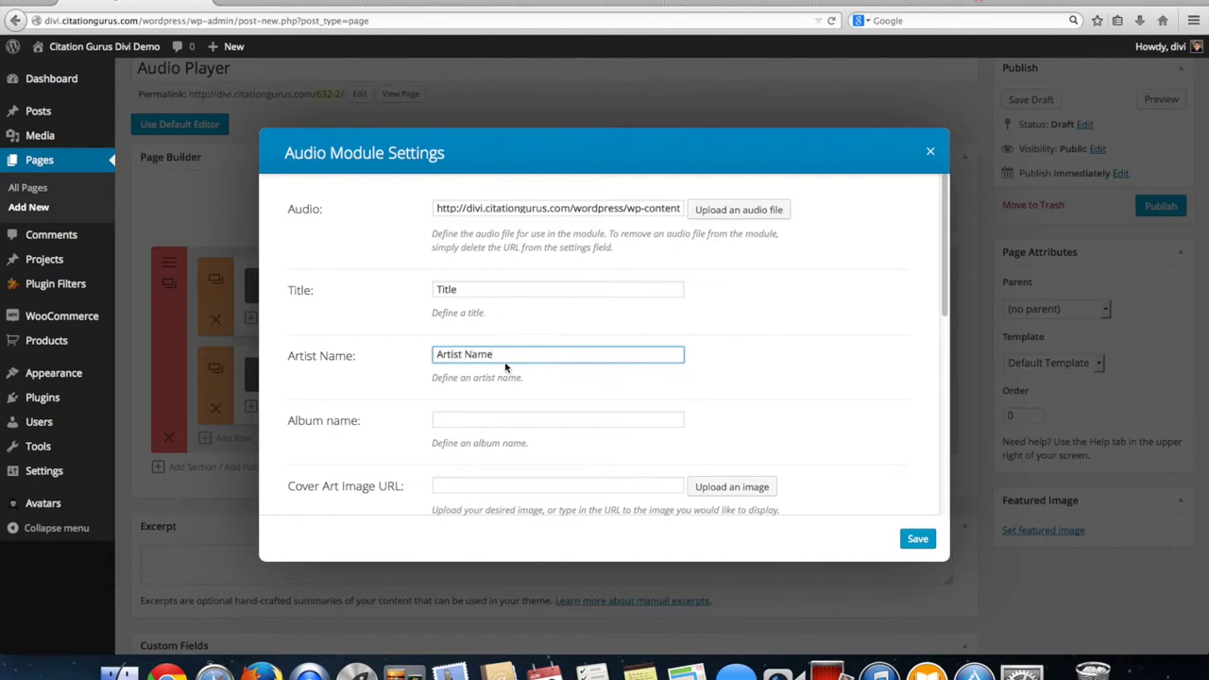
{"action": "left_click", "coordinate": [495, 423]}
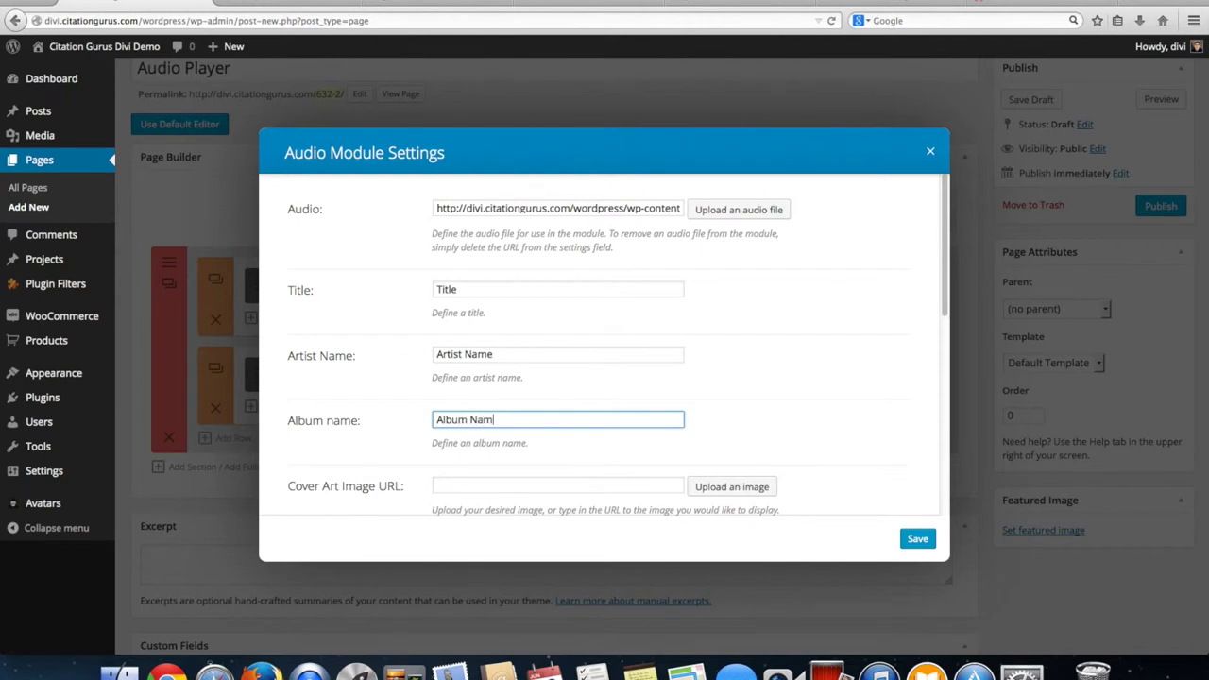
Set gravity-thumb.jpg from the media library as the second audio module's cover art and save the module
{"action": "scroll", "coordinate": [612, 486], "scroll_direction": "down", "scroll_amount": 1}
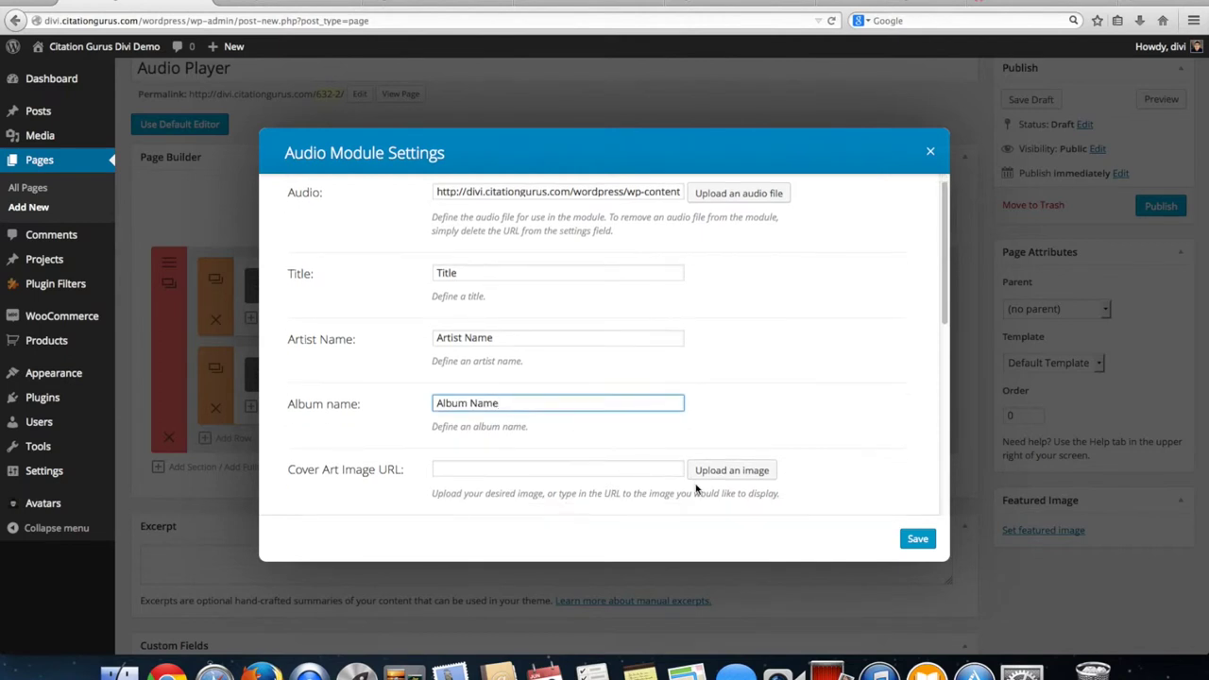
{"action": "left_click", "coordinate": [729, 472]}
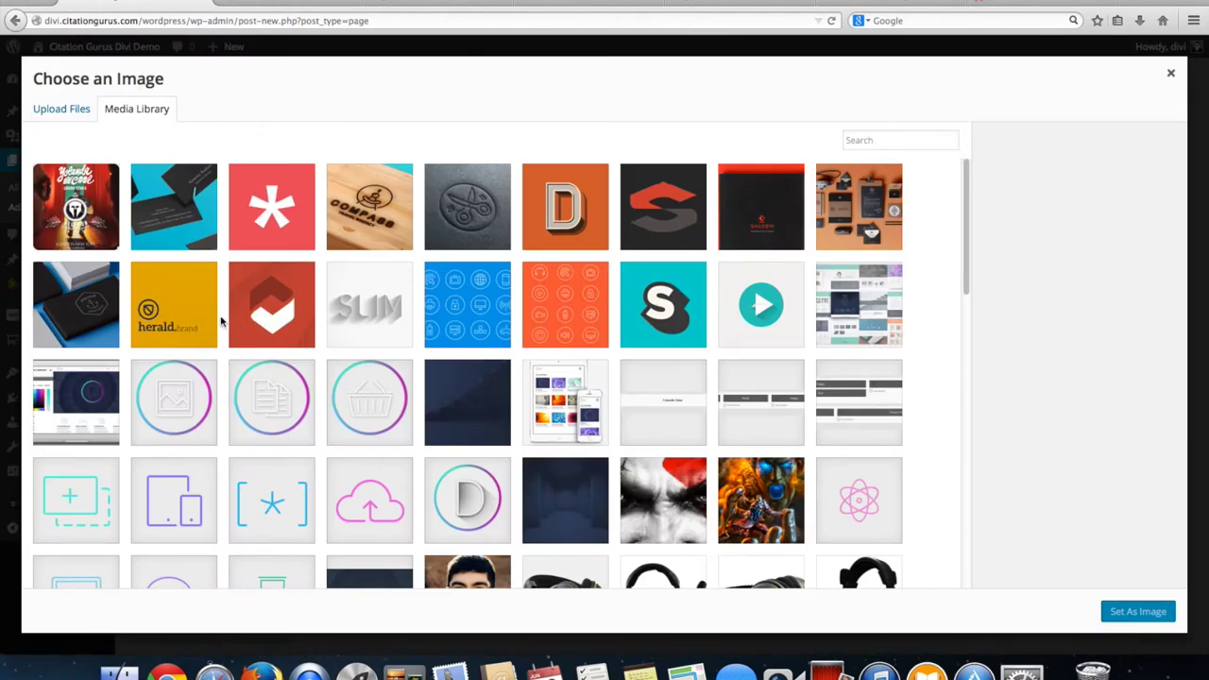
{"action": "left_click", "coordinate": [173, 232]}
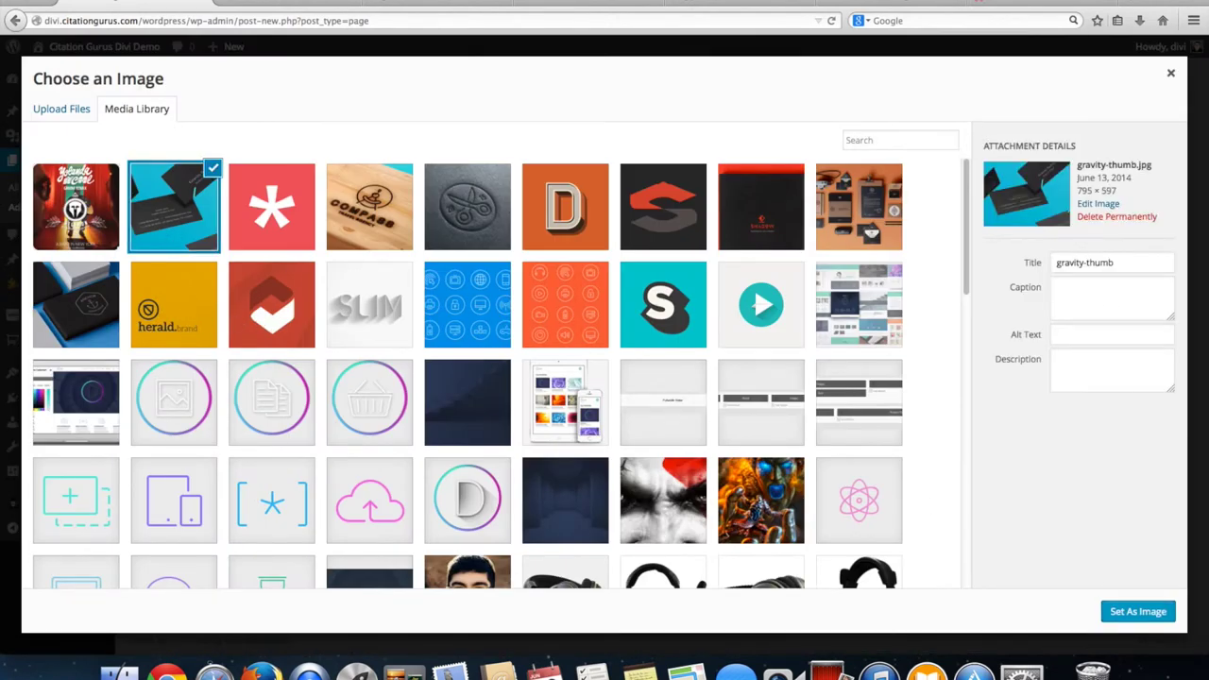
{"action": "left_click", "coordinate": [1138, 611]}
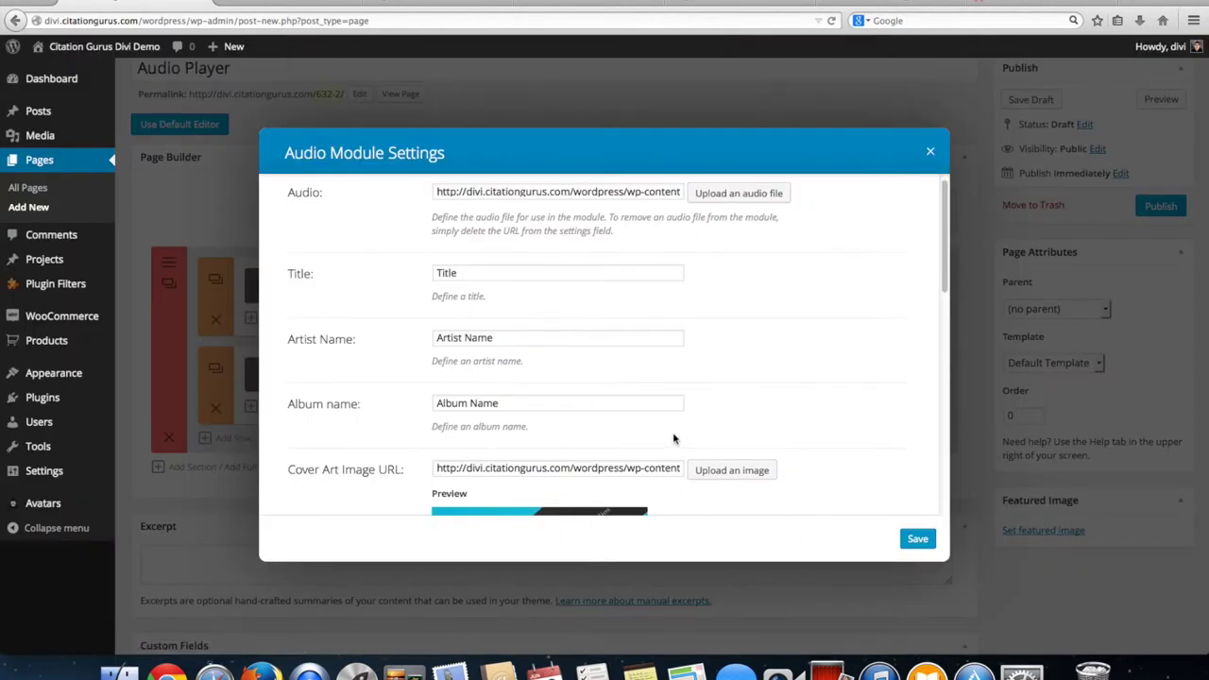
{"action": "scroll", "coordinate": [673, 440], "scroll_direction": "down", "scroll_amount": 2}
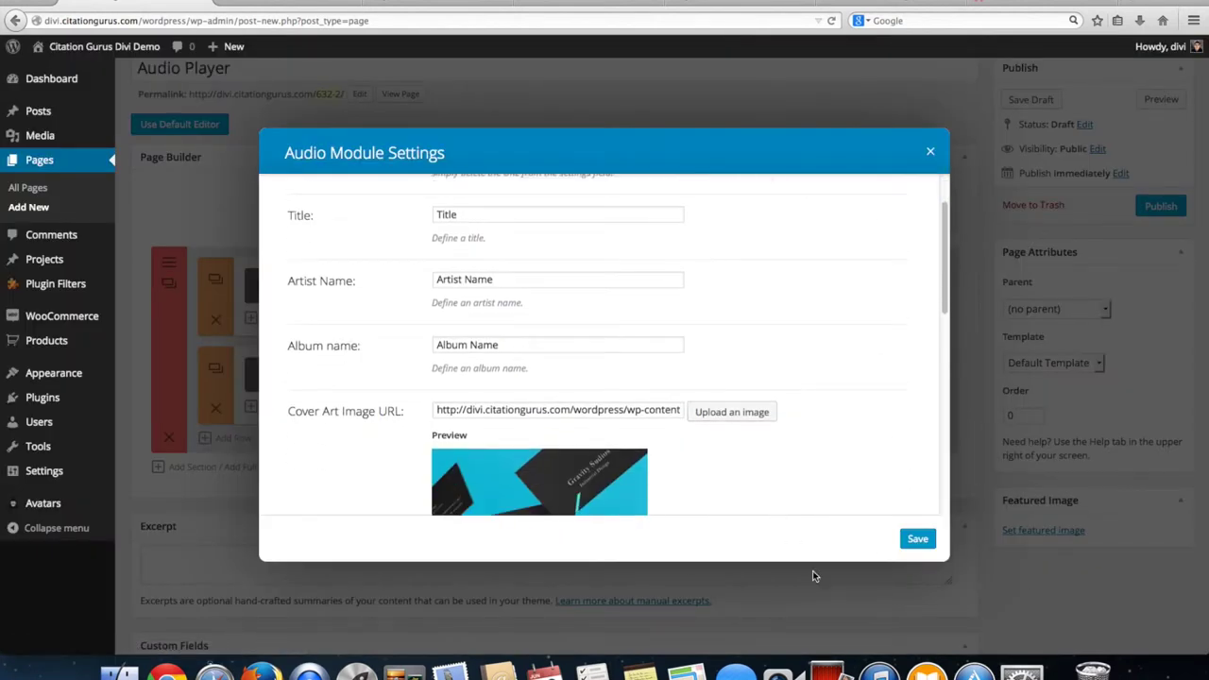
{"action": "left_click", "coordinate": [916, 540]}
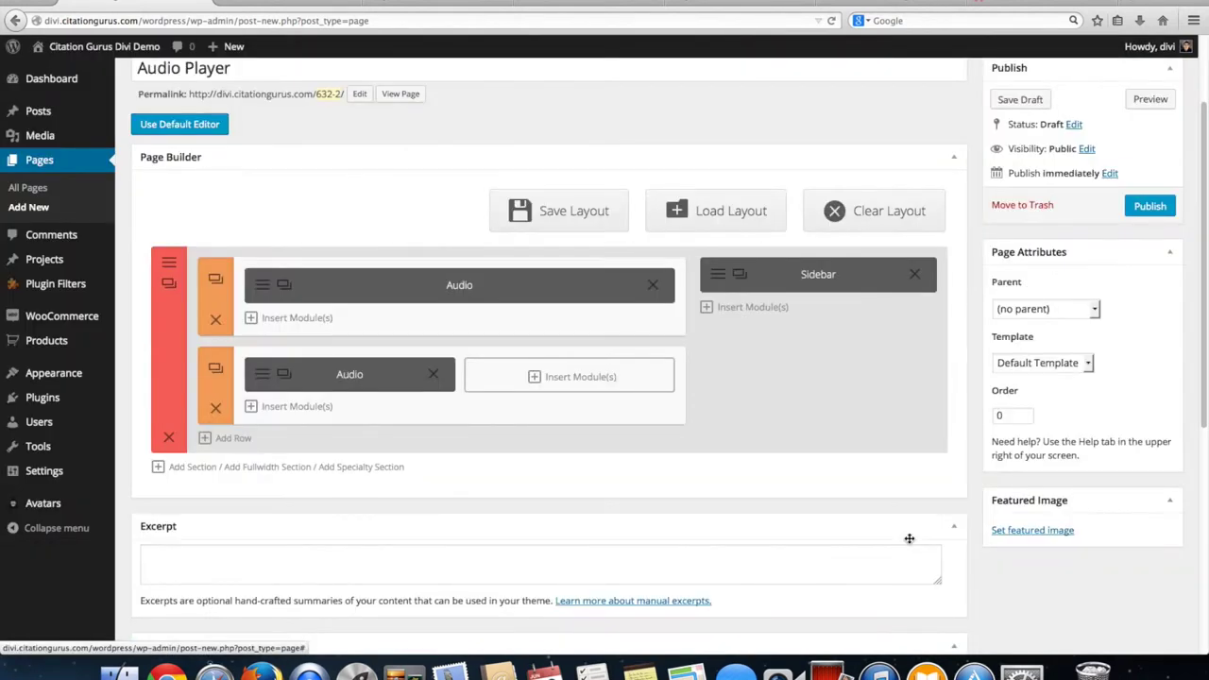
Insert an Audio module in the two-column row's empty second column, using Yolanda-Be-Cool-A-Baru-In-New-York-GRMM-Remix.mp3 from the media library as its audio file
{"action": "left_click", "coordinate": [578, 378]}
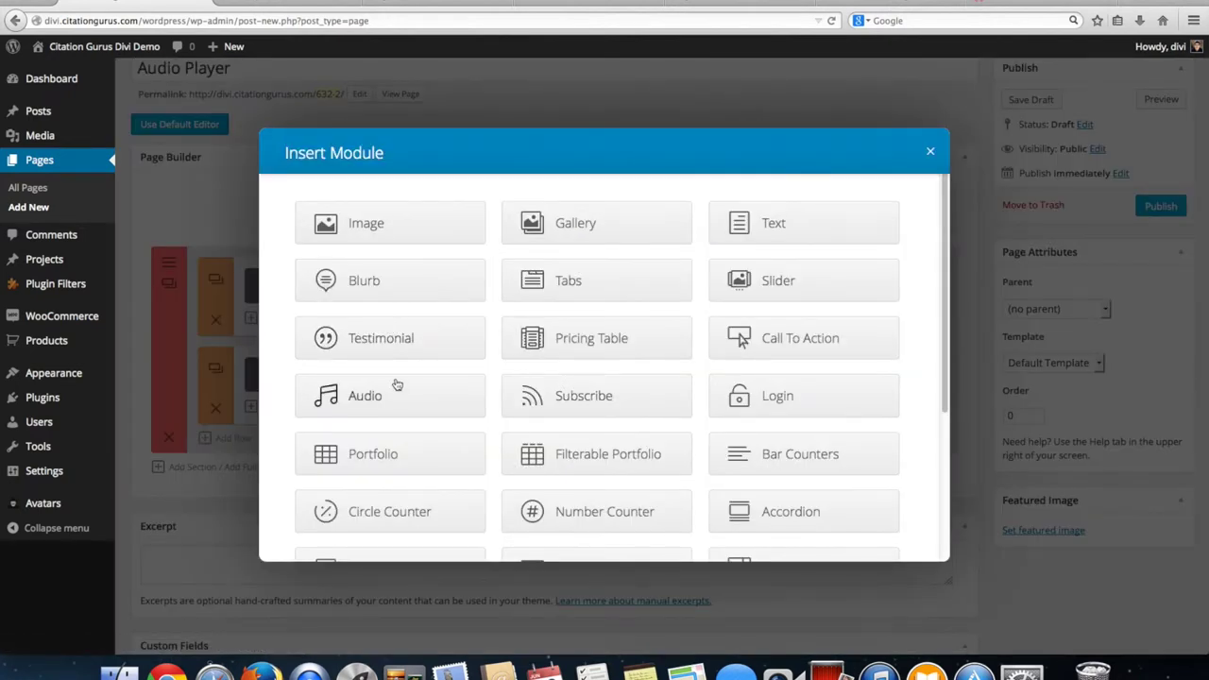
{"action": "left_click", "coordinate": [389, 406]}
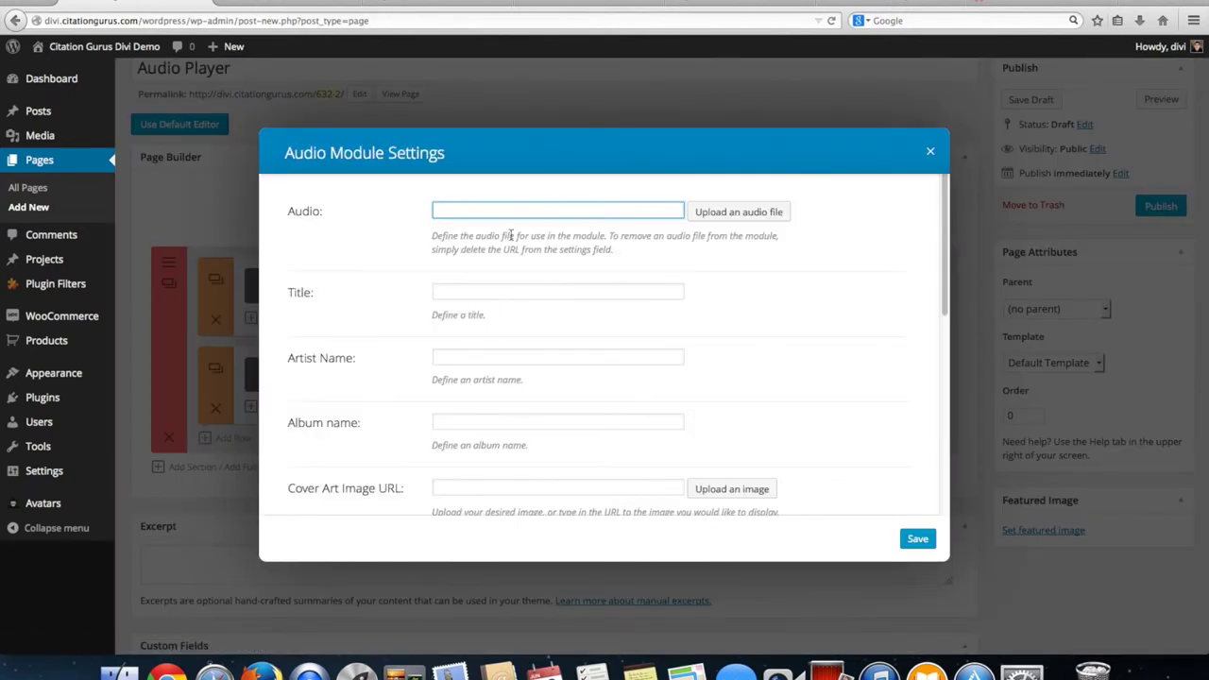
{"action": "left_click", "coordinate": [728, 212]}
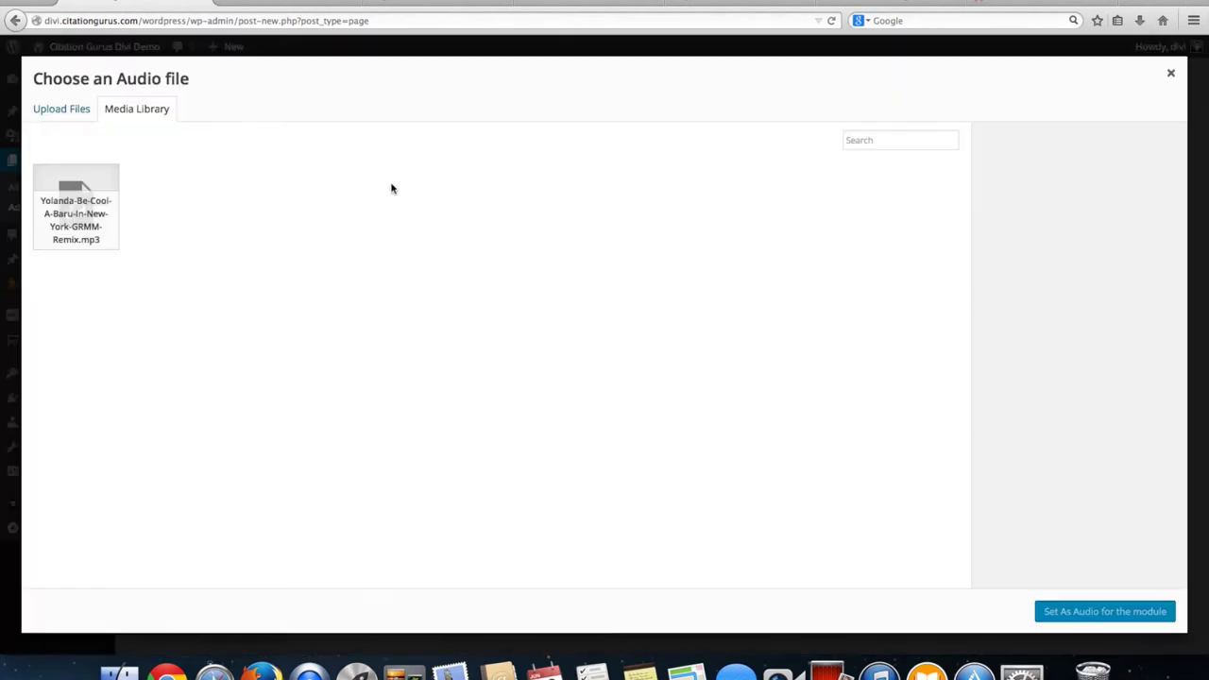
{"action": "left_click", "coordinate": [98, 220]}
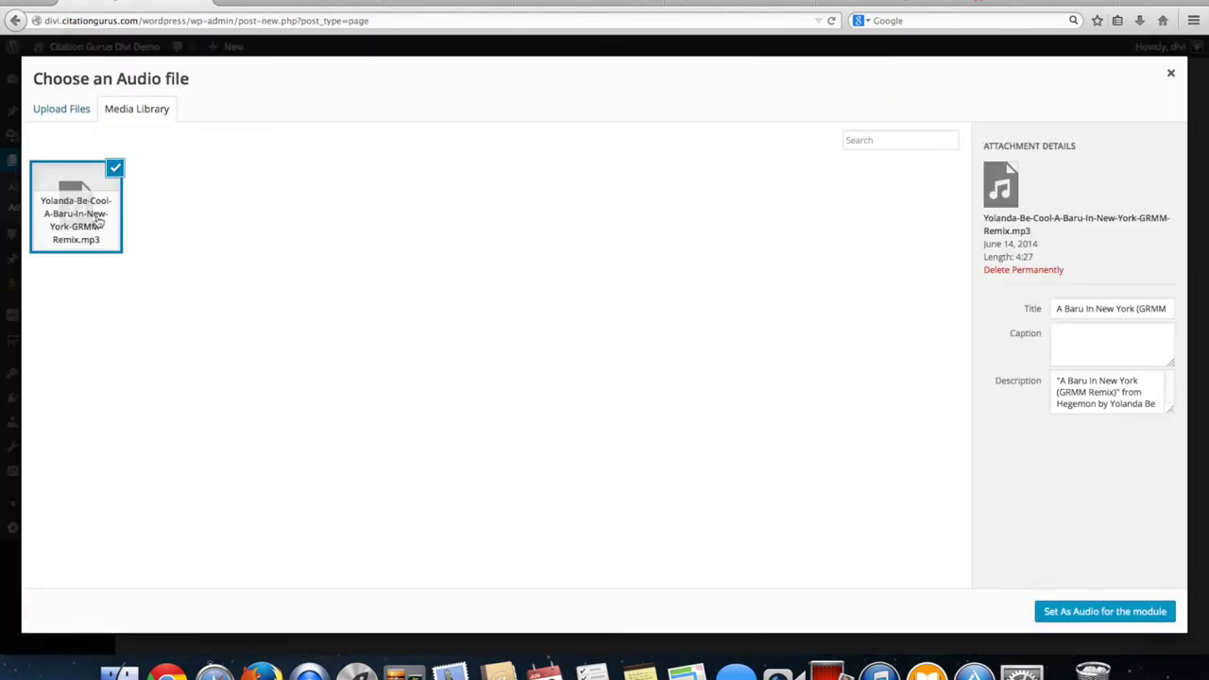
{"action": "left_click", "coordinate": [1066, 610]}
Fill in the third audio module's title as "Title", artist as "Artist Name" and album as "Album Name"
{"action": "left_click", "coordinate": [478, 295]}
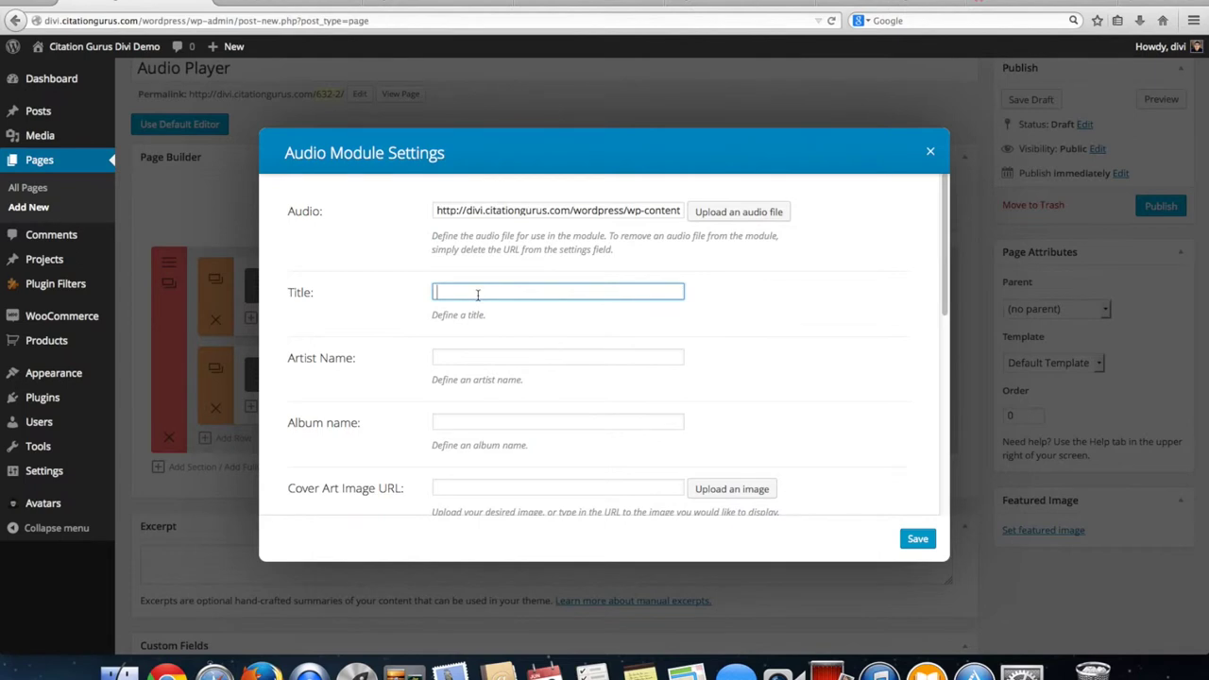
{"action": "left_click", "coordinate": [491, 357]}
{"action": "type", "text": "Arti"}
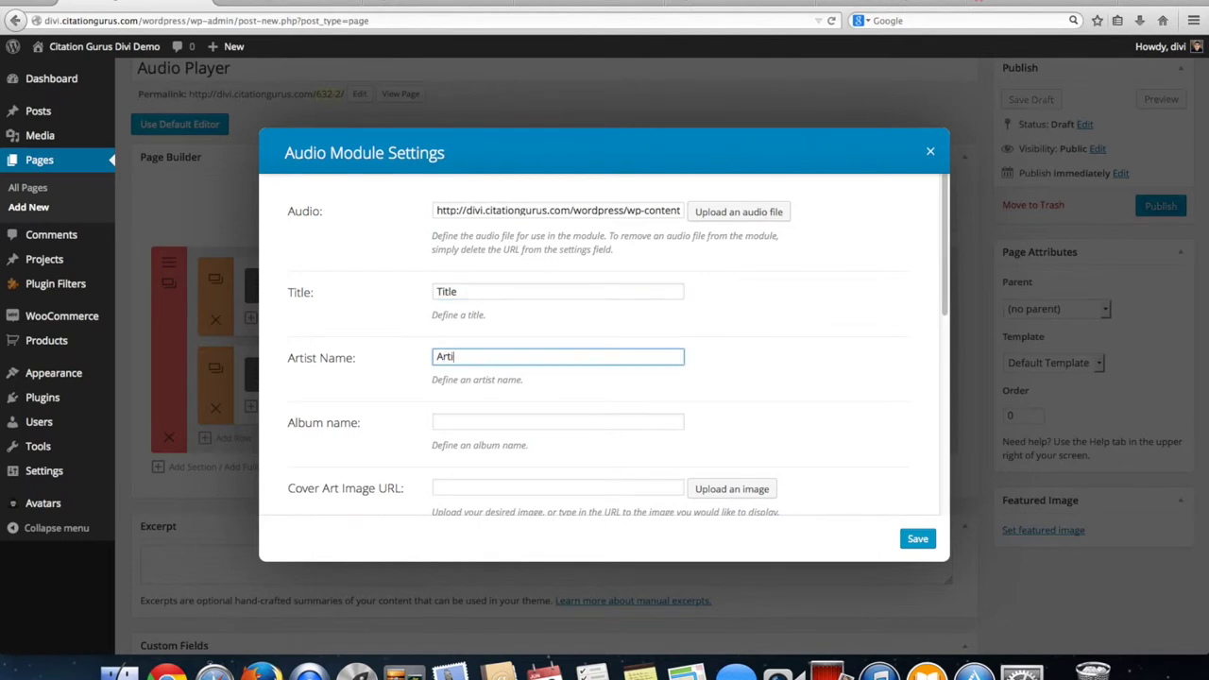
{"action": "type", "text": "st Name"}
{"action": "left_click", "coordinate": [557, 422]}
{"action": "type", "text": "Albu"}
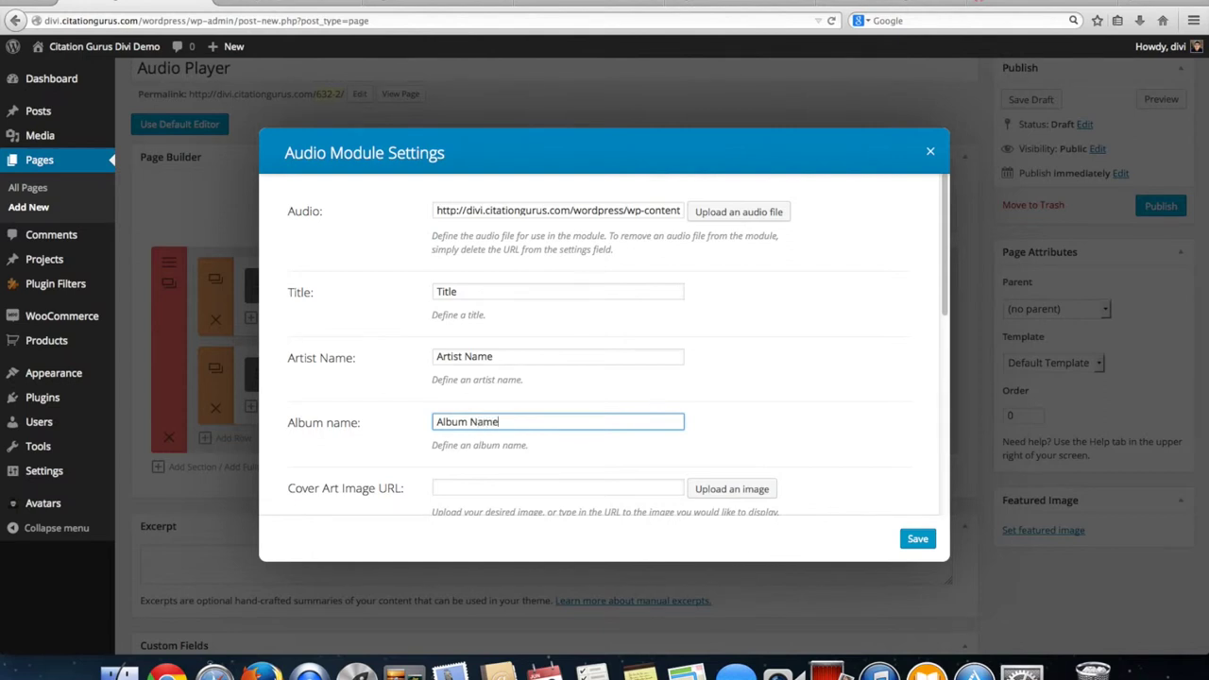
{"action": "type", "text": "m Name"}
Set mobiusthumb.jpg from the media library as the third audio module's cover art
{"action": "scroll", "coordinate": [652, 420], "scroll_direction": "down", "scroll_amount": 2}
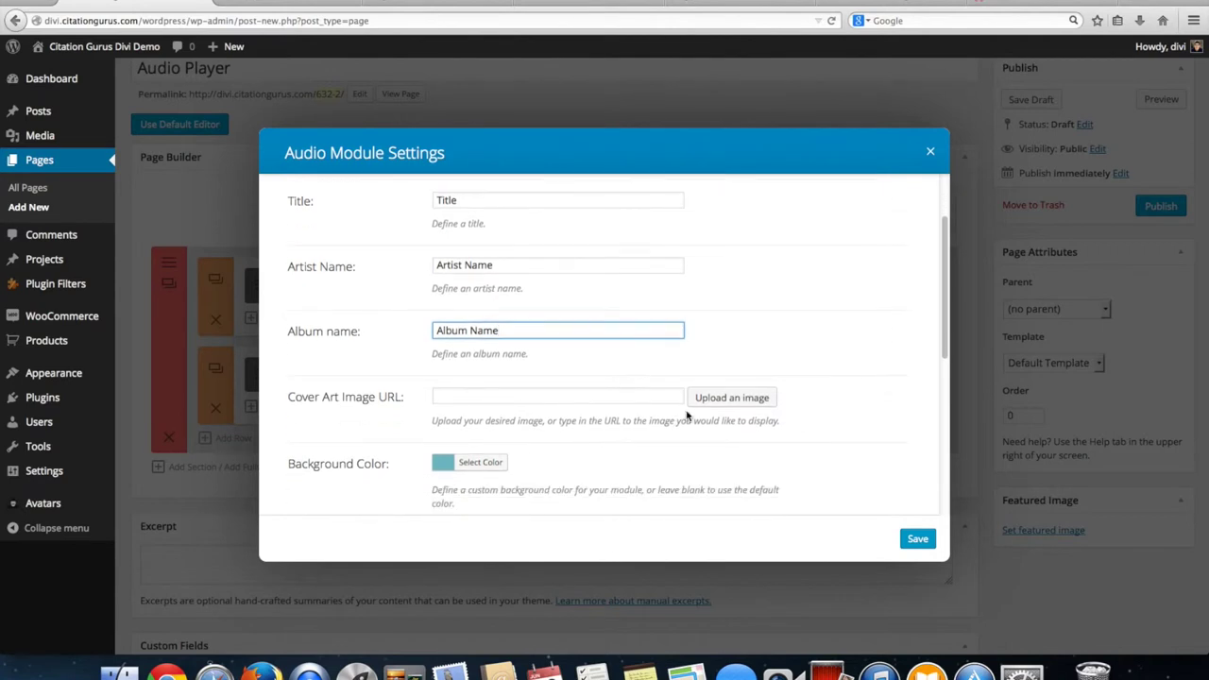
{"action": "scroll", "coordinate": [704, 408], "scroll_direction": "down", "scroll_amount": 1}
{"action": "left_click", "coordinate": [706, 385]}
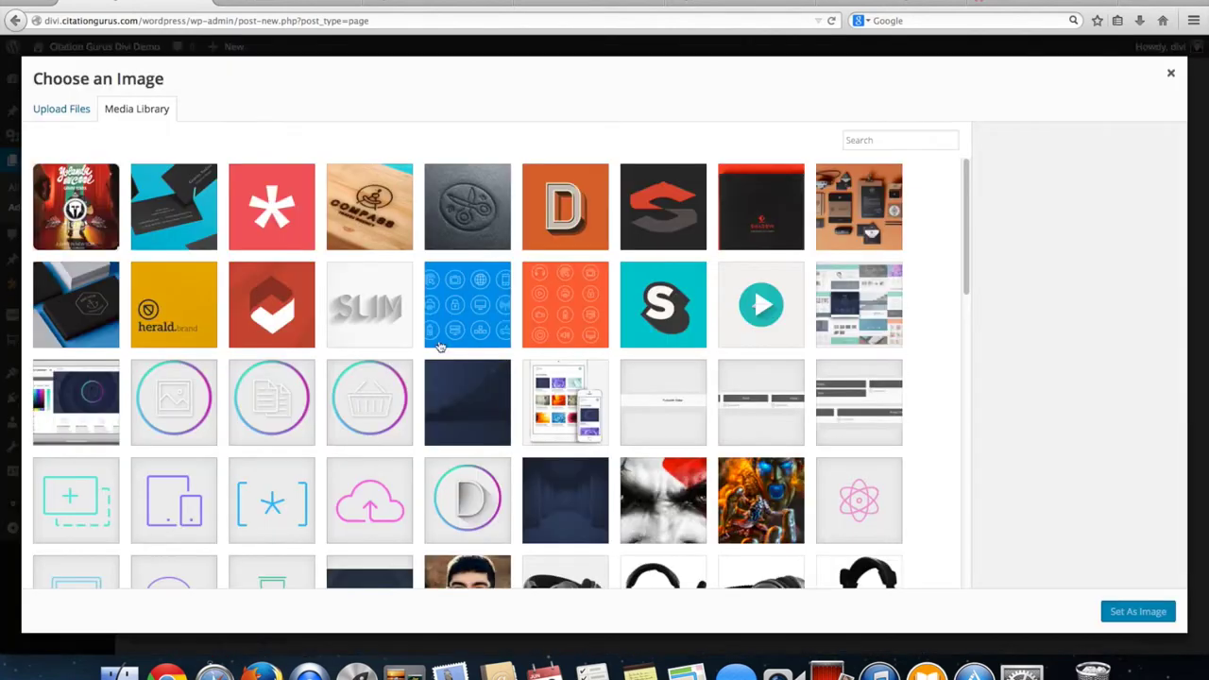
{"action": "left_click", "coordinate": [279, 296]}
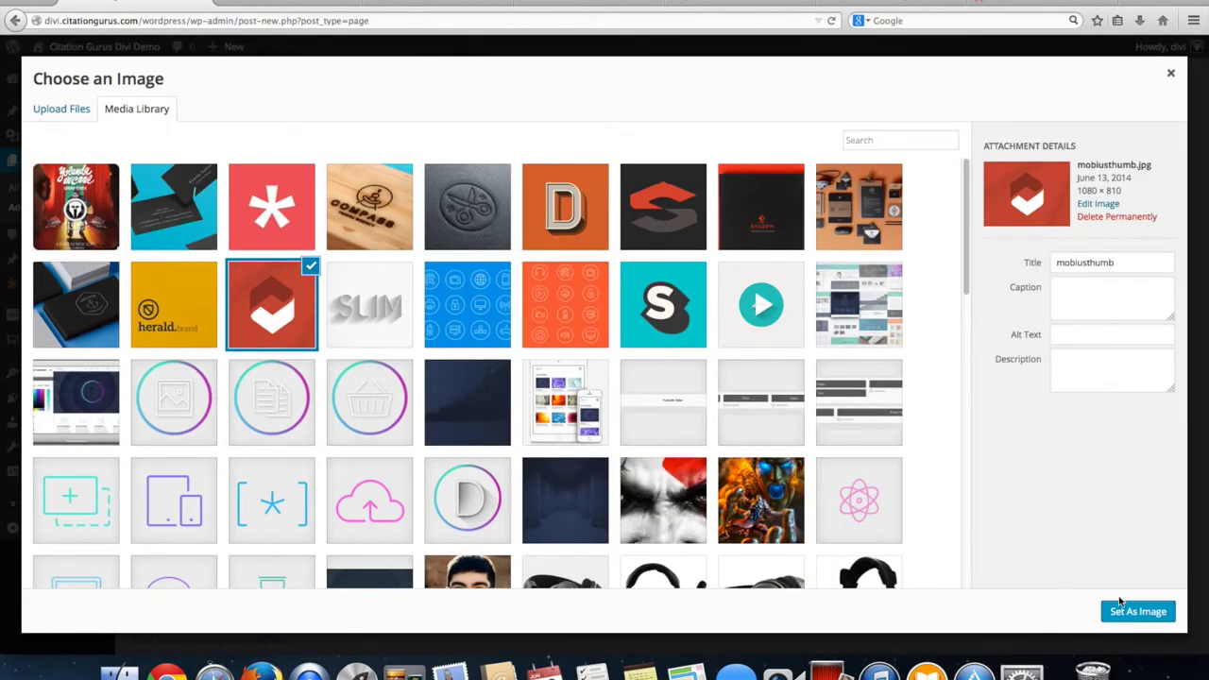
{"action": "left_click", "coordinate": [1138, 612]}
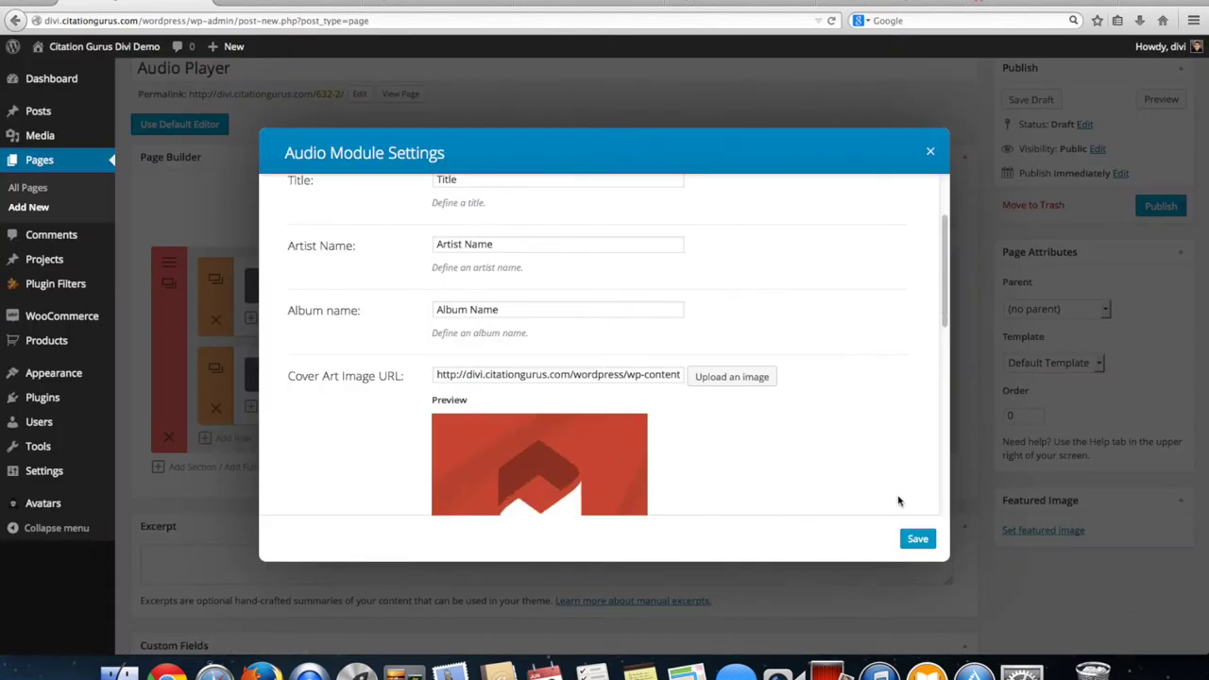
Save the third audio module's settings and open a preview of the Audio Player page
{"action": "left_click", "coordinate": [917, 540]}
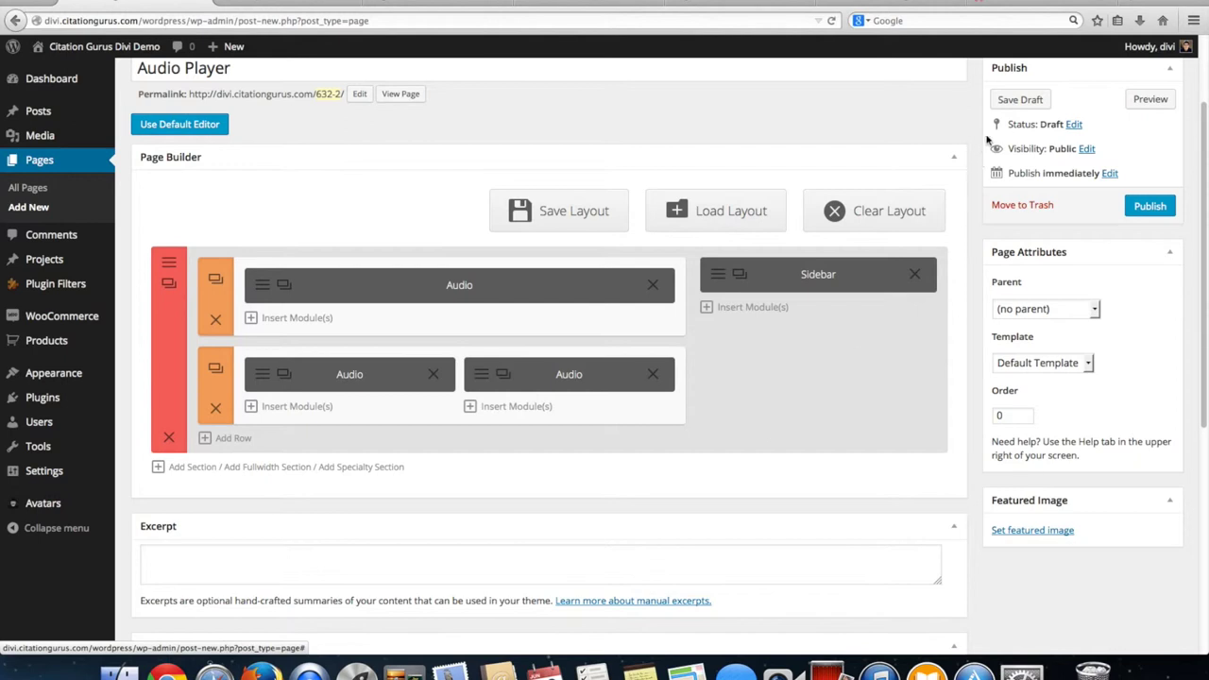
{"action": "left_click", "coordinate": [1150, 100]}
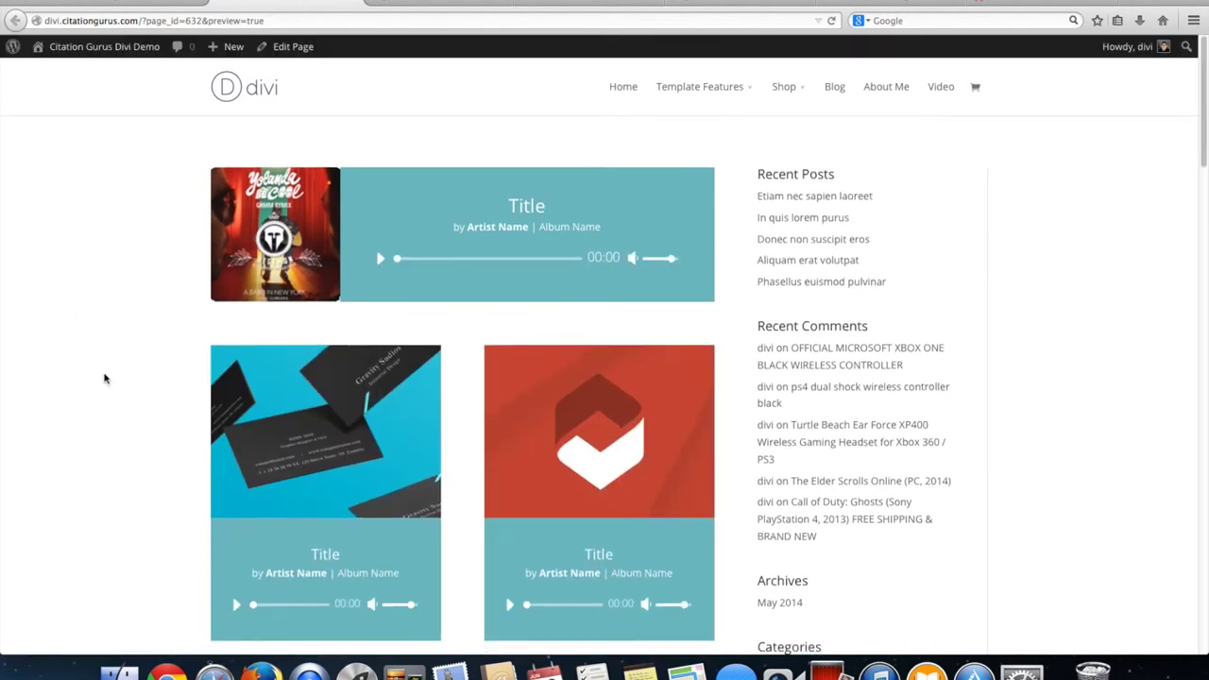
Examine the previewed page's layout, checking the full-width audio player, the two-column audio players with cover art, and the sidebar
{"action": "scroll", "coordinate": [108, 378], "scroll_direction": "down", "scroll_amount": 2}
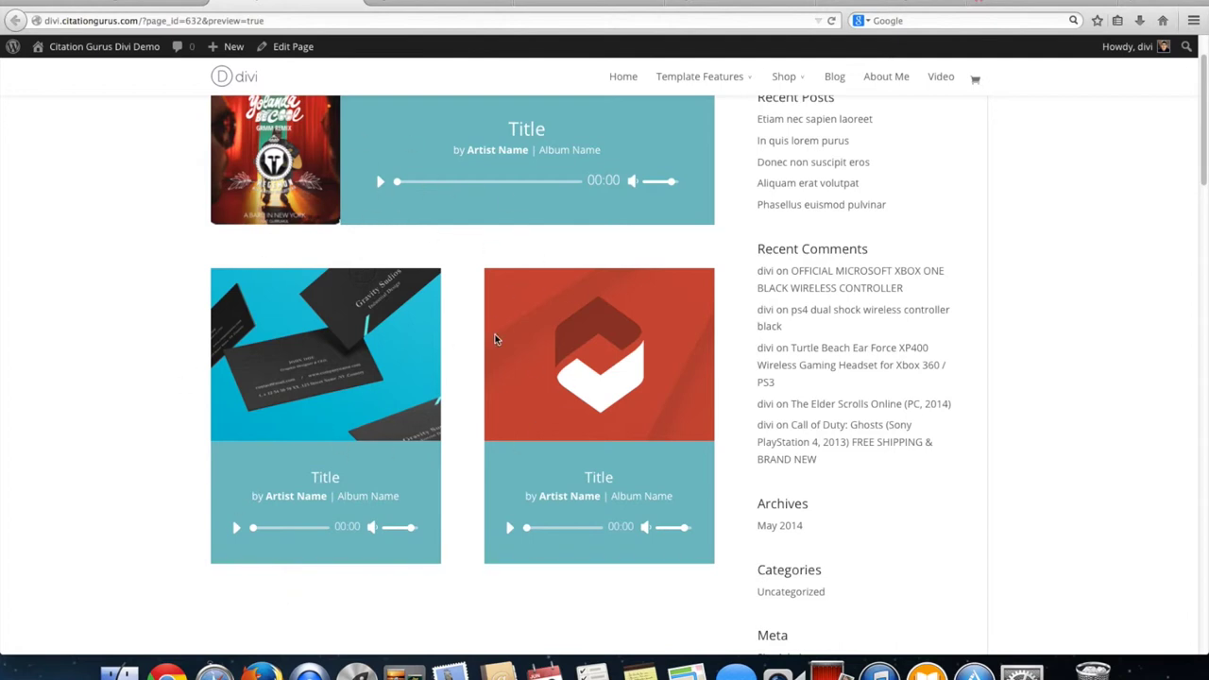
{"action": "scroll", "coordinate": [462, 415], "scroll_direction": "down", "scroll_amount": 1}
{"action": "scroll", "coordinate": [502, 527], "scroll_direction": "down", "scroll_amount": 1}
{"action": "scroll", "coordinate": [502, 529], "scroll_direction": "down", "scroll_amount": 1}
{"action": "scroll", "coordinate": [501, 529], "scroll_direction": "up", "scroll_amount": 4}
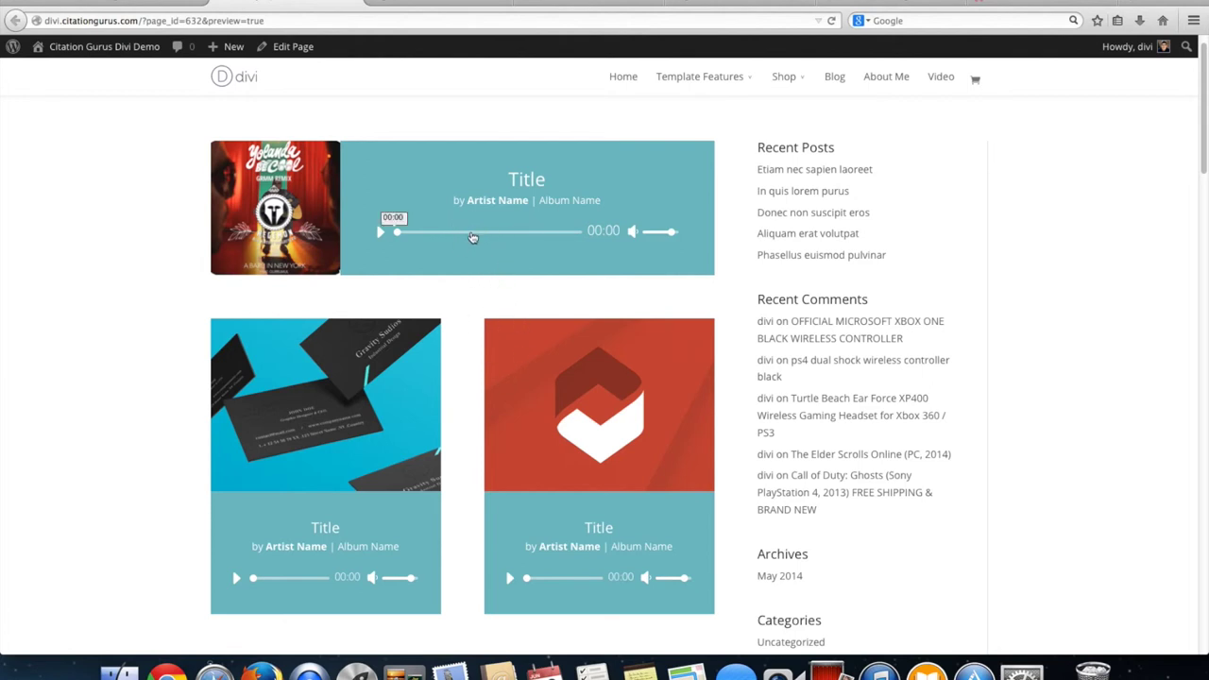
{"action": "scroll", "coordinate": [480, 241], "scroll_direction": "down", "scroll_amount": 10}
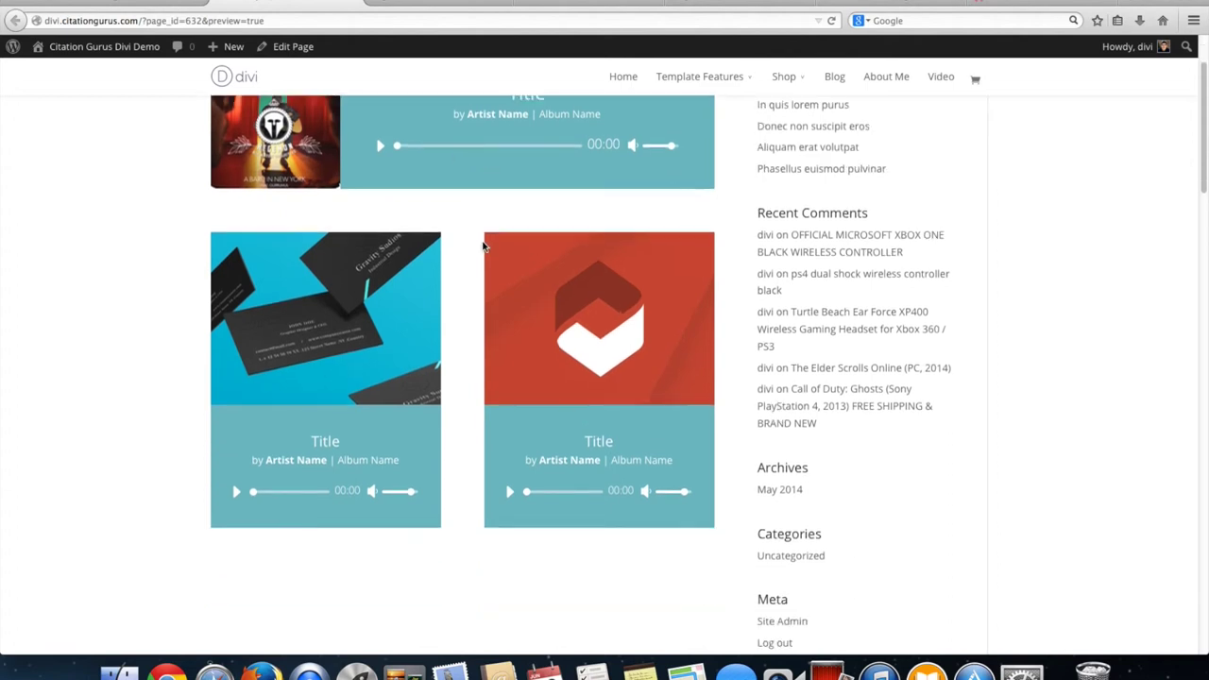
{"action": "scroll", "coordinate": [483, 247], "scroll_direction": "up", "scroll_amount": 10}
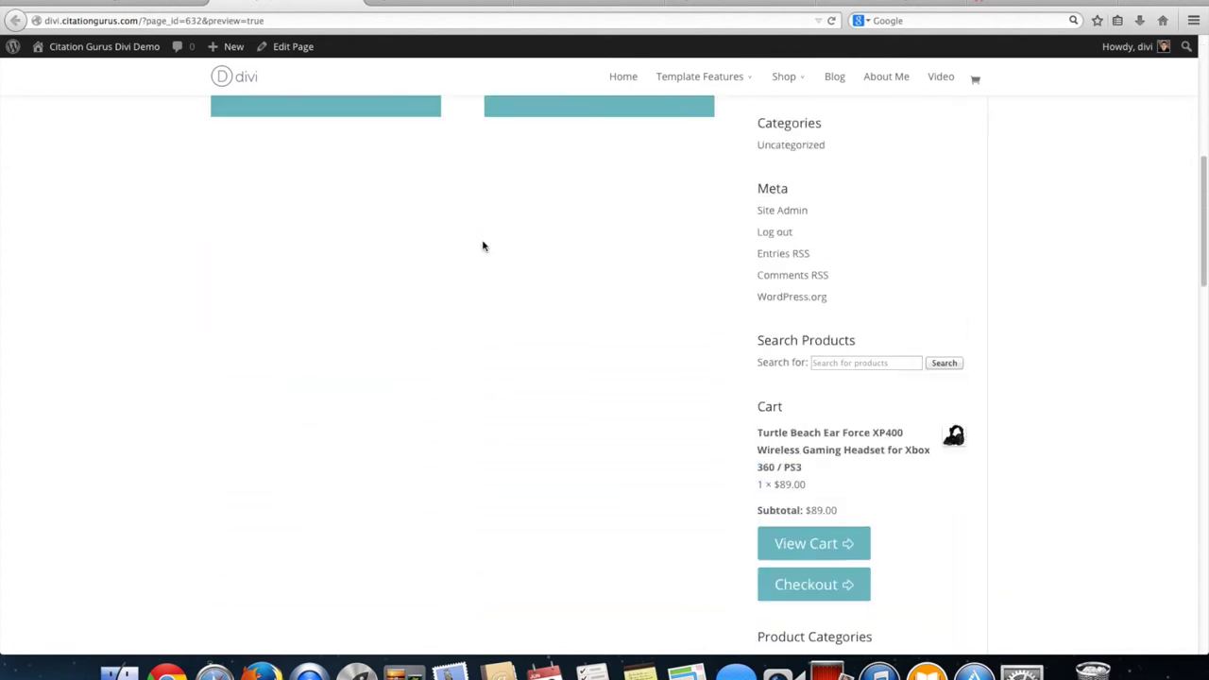
{"action": "scroll", "coordinate": [483, 246], "scroll_direction": "up", "scroll_amount": 1}
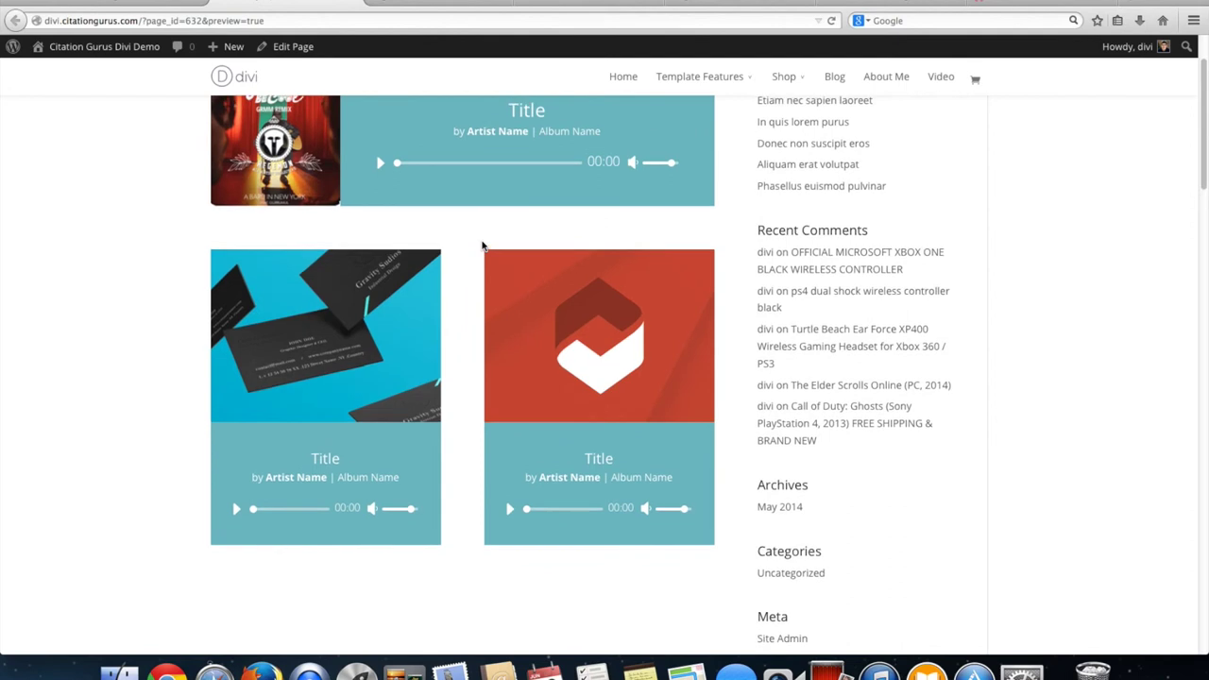